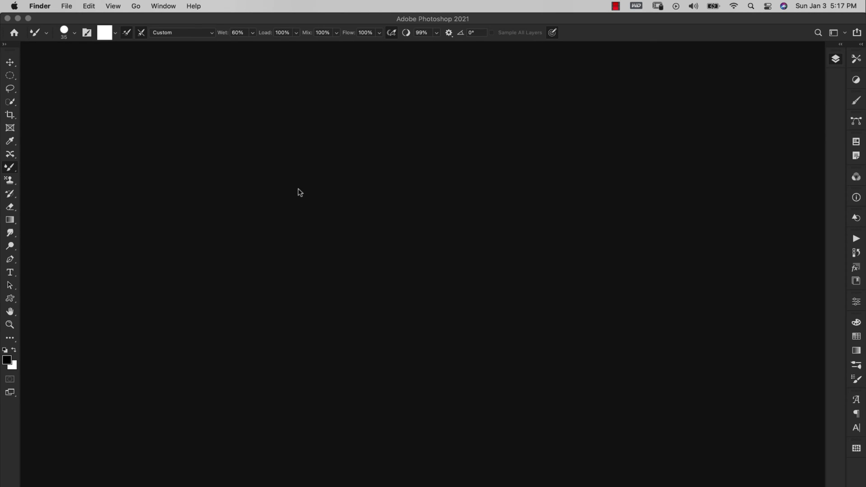
# Create a new 1000 x 1000 px RGB document at 72 pixels/inch with white background contents
pyautogui.click(300, 192)
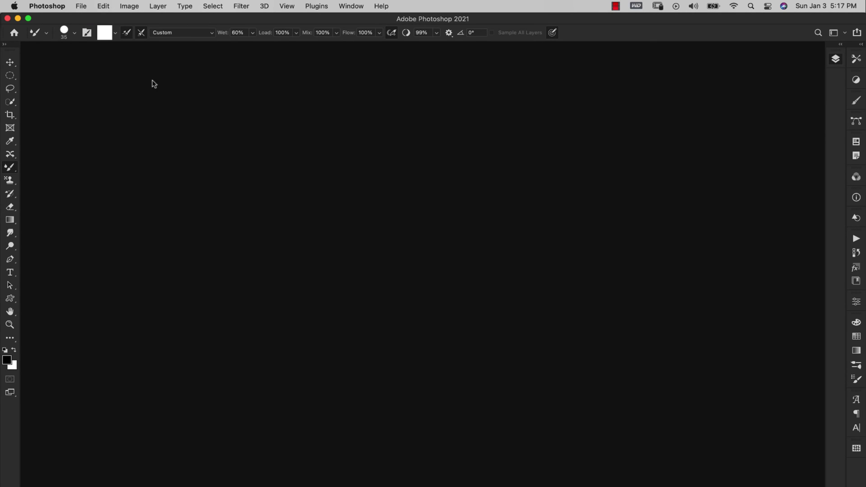
pyautogui.click(81, 6)
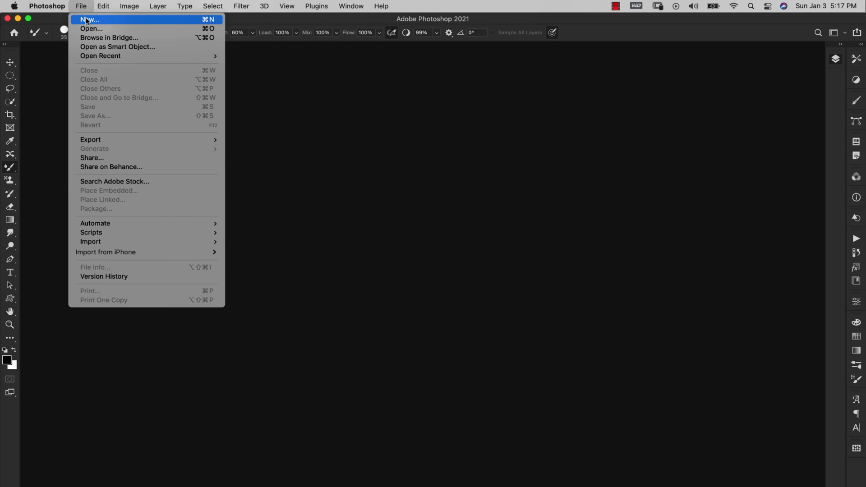
pyautogui.click(88, 19)
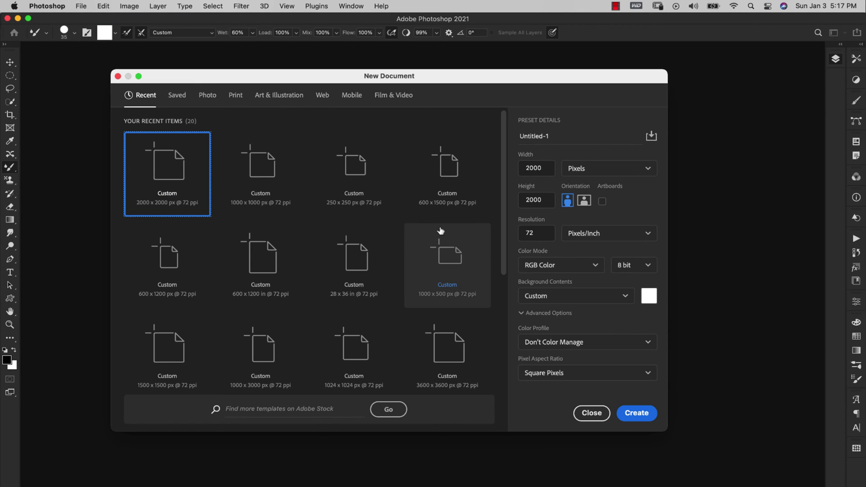
pyautogui.click(252, 171)
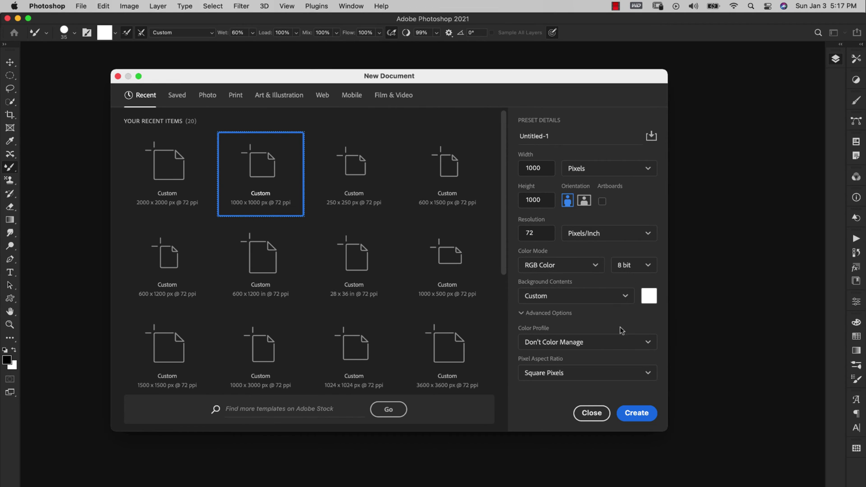
pyautogui.click(643, 413)
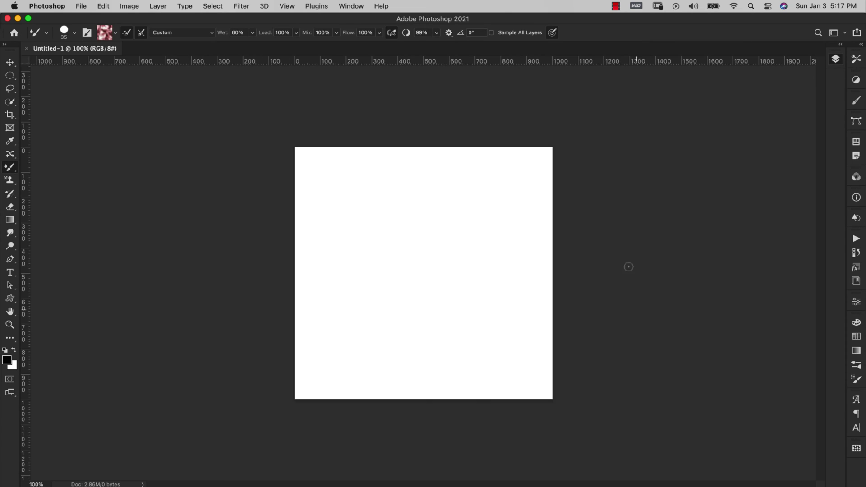
# Unlock the Background layer and fill it with the black foreground color
pyautogui.press('v')
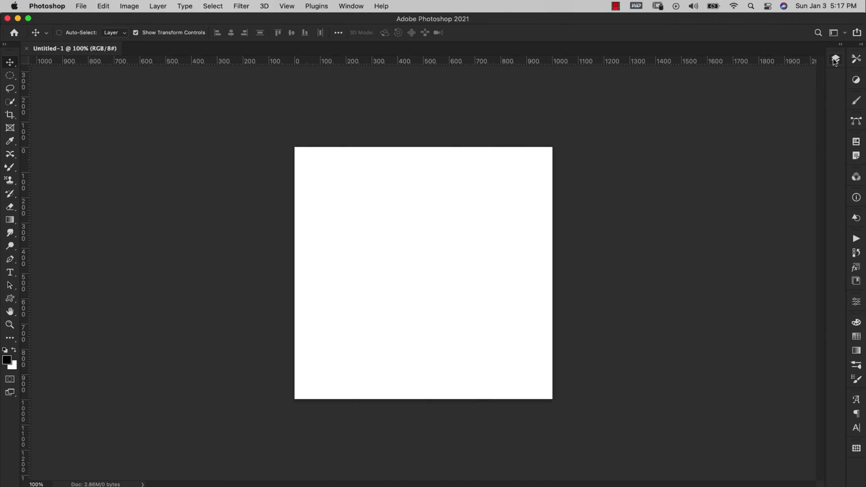
pyautogui.click(836, 59)
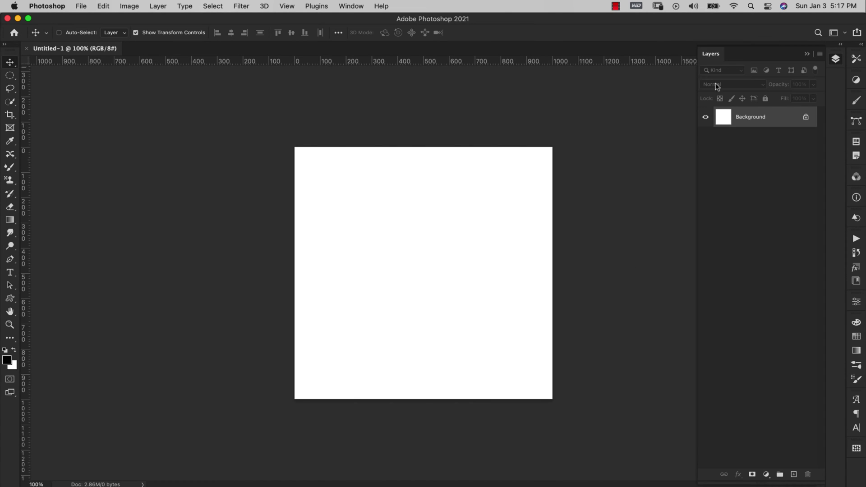
pyautogui.click(805, 117)
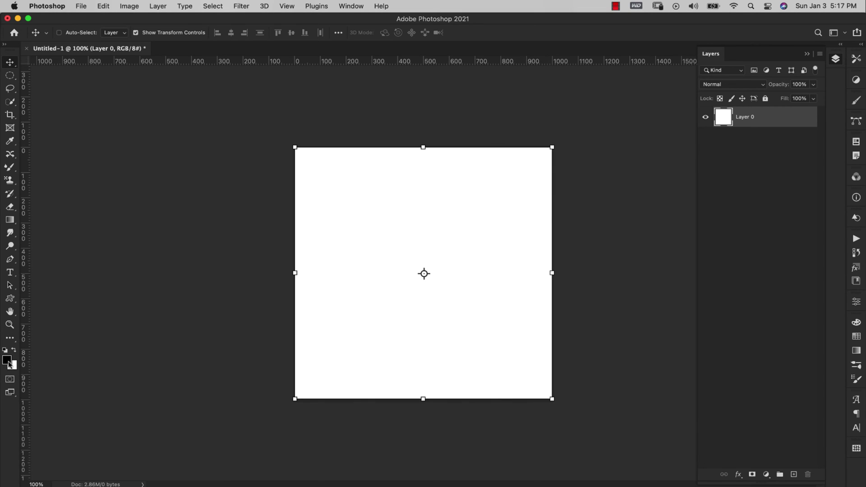
pyautogui.hotkey('alt', 'BackSpace')
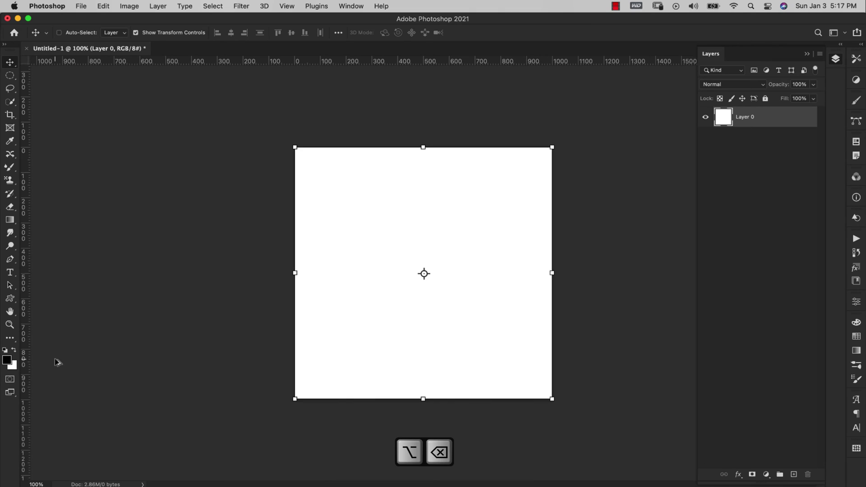
pyautogui.hotkey('alt', 'BackSpace')
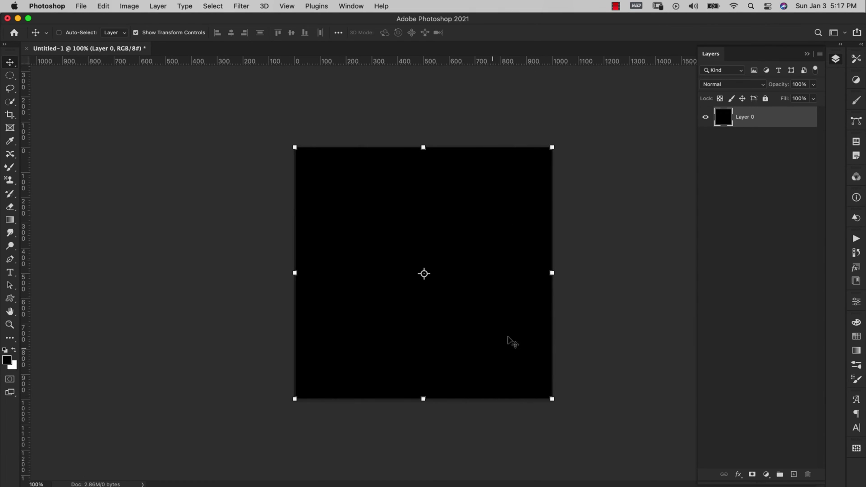
# Add noise to the black layer with a 50% amount, Gaussian distribution and Monochromatic enabled
pyautogui.click(717, 226)
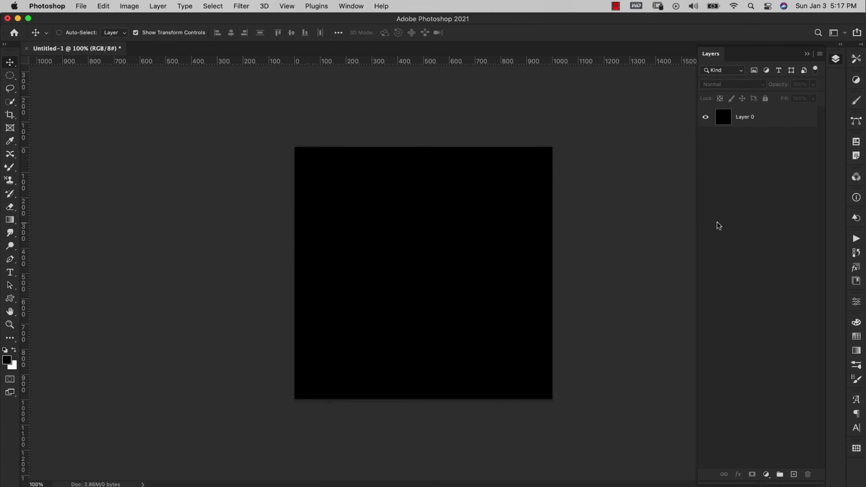
pyautogui.click(758, 116)
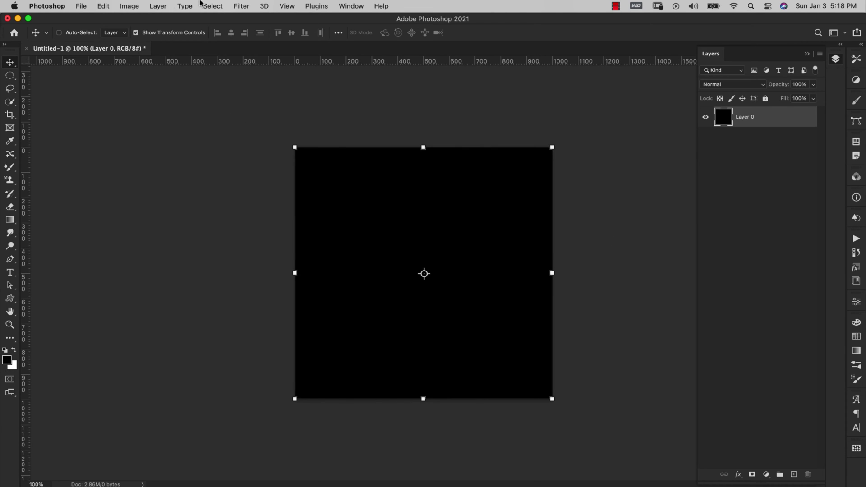
pyautogui.click(243, 8)
pyautogui.moveTo(269, 183)
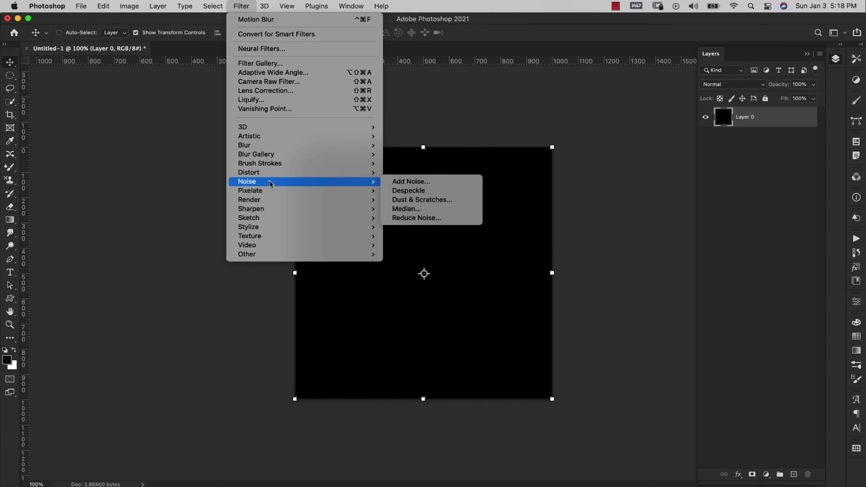
pyautogui.click(408, 181)
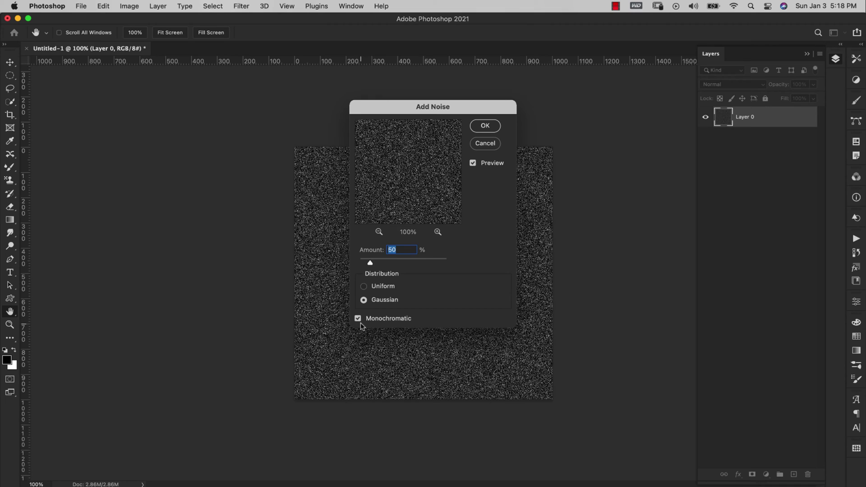
pyautogui.click(485, 125)
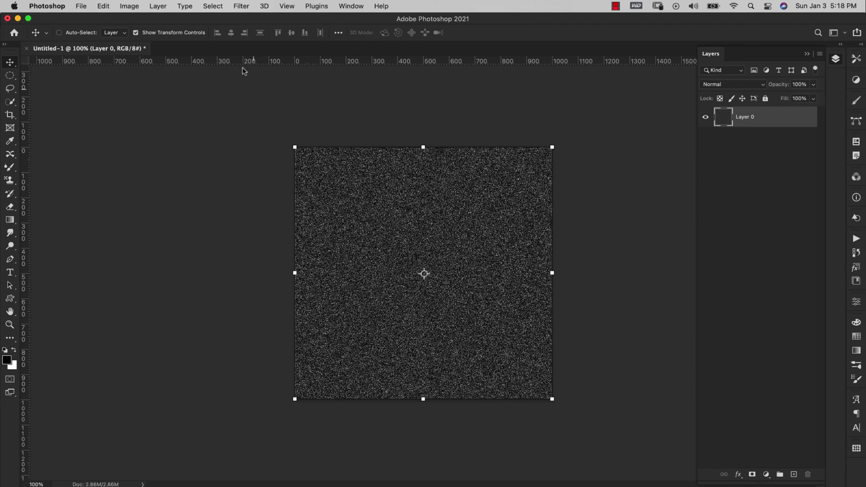
# Soften the noise with a Gaussian Blur of 1.5 pixels radius
pyautogui.click(241, 6)
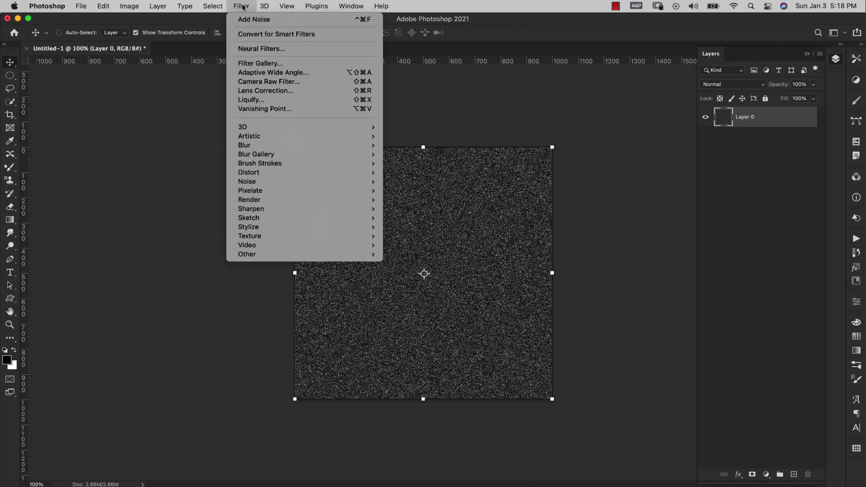
pyautogui.moveTo(270, 147)
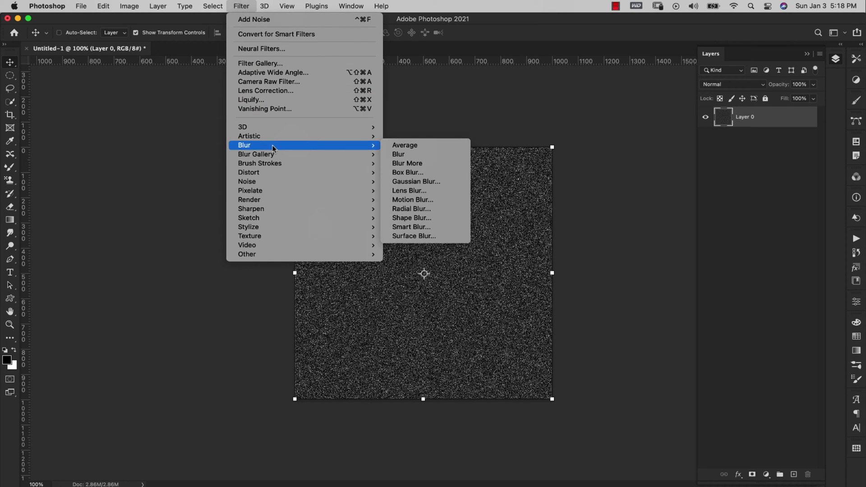
pyautogui.click(409, 182)
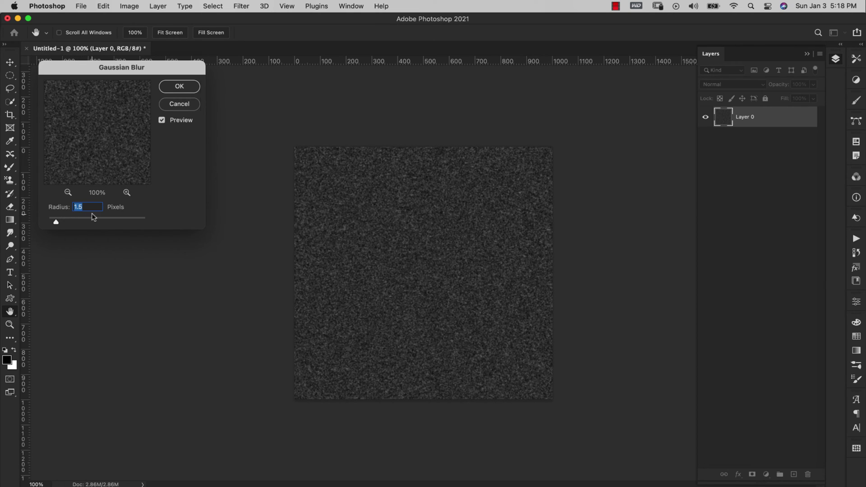
pyautogui.click(178, 87)
pyautogui.press('v')
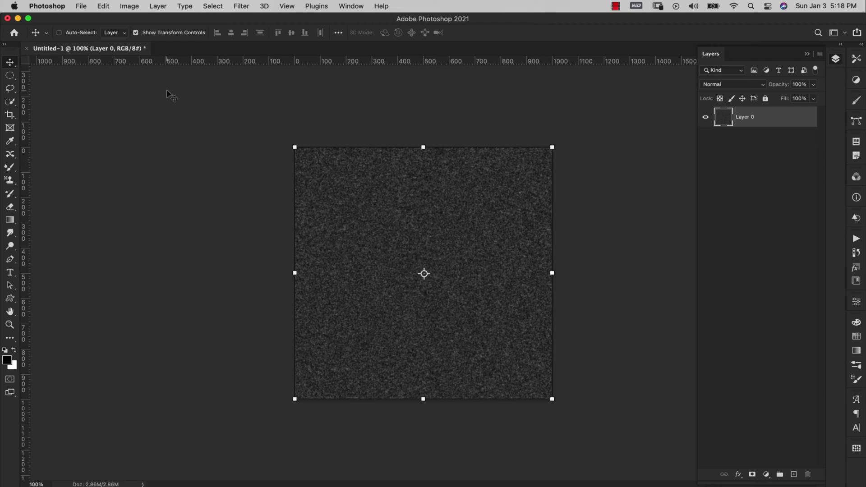
# Apply Levels to the blurred noise, raising the black input to about 55 and lowering the white input for sparse bright specks on black
pyautogui.press('super+l')
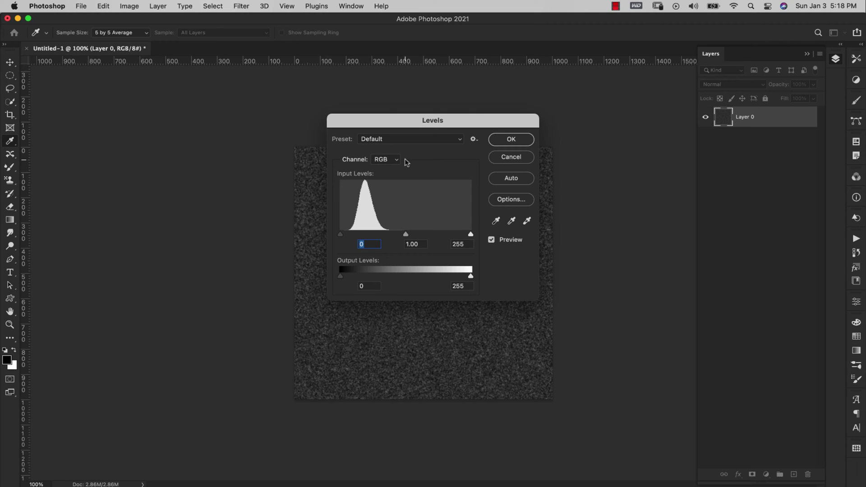
pyautogui.moveTo(471, 235); pyautogui.dragTo(405, 238)
pyautogui.moveTo(341, 236); pyautogui.dragTo(368, 236)
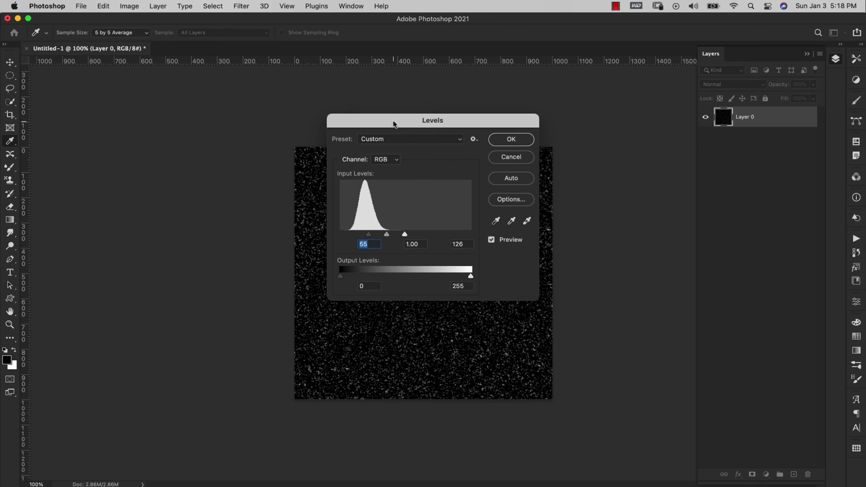
pyautogui.moveTo(394, 123); pyautogui.dragTo(626, 131)
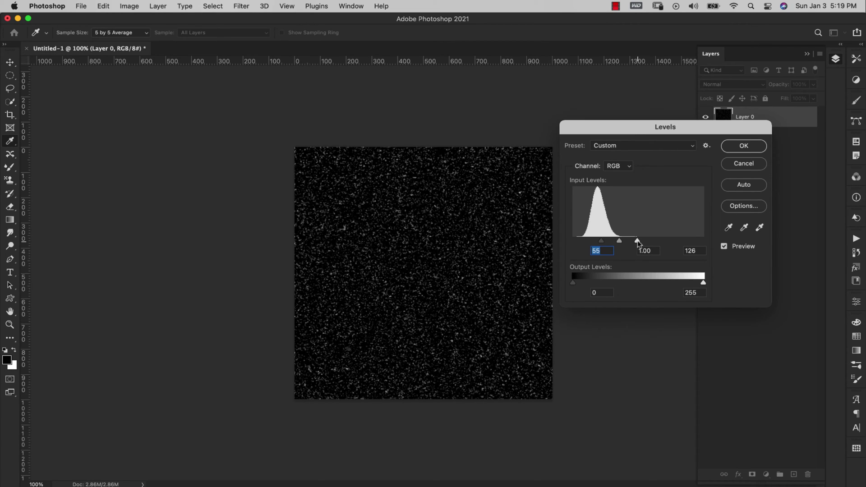
pyautogui.moveTo(637, 242); pyautogui.dragTo(605, 244)
pyautogui.click(743, 147)
pyautogui.press('v')
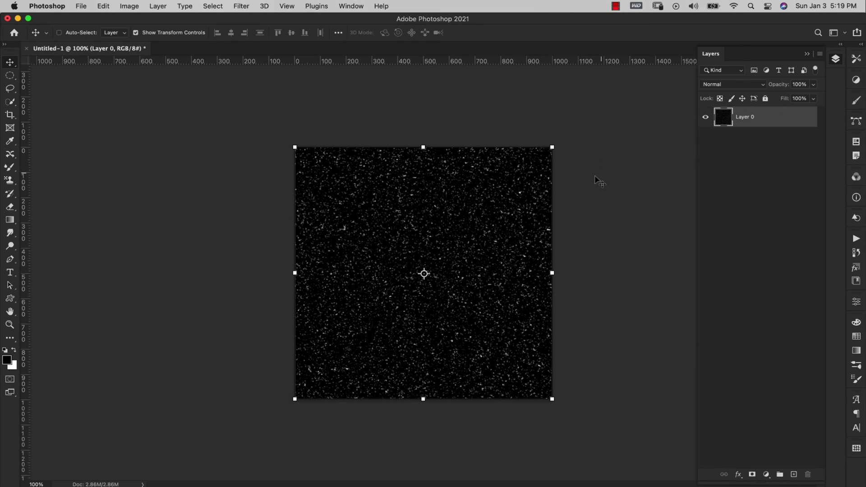
# Duplicate the speckled layer twice
pyautogui.press('super+j')
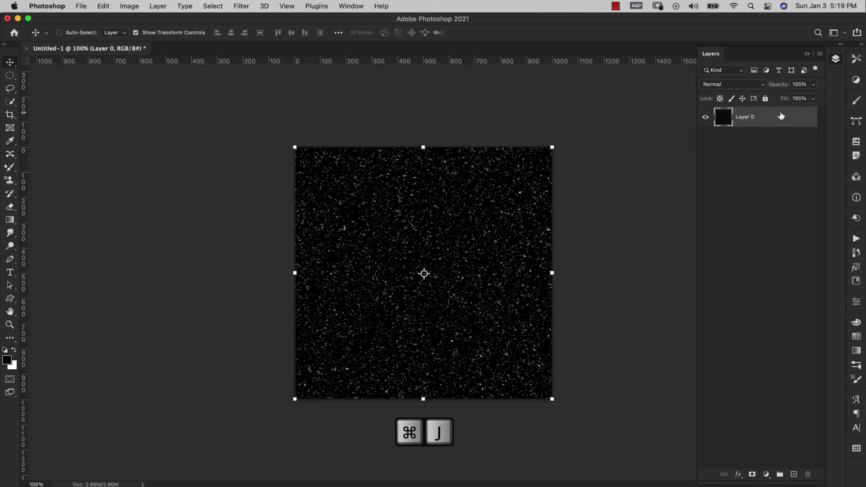
pyautogui.press('super+j')
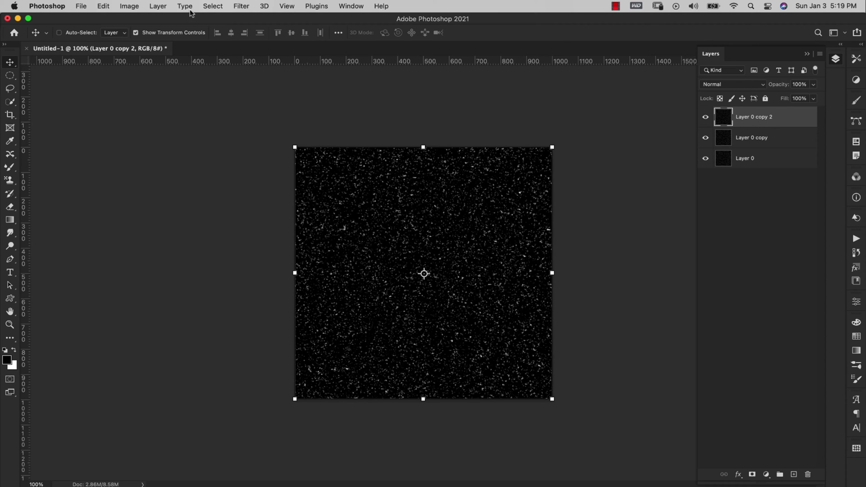
# Apply a Motion Blur at 0° angle and 10 pixels distance to the topmost copy, and set its blend mode to Screen
pyautogui.click(240, 6)
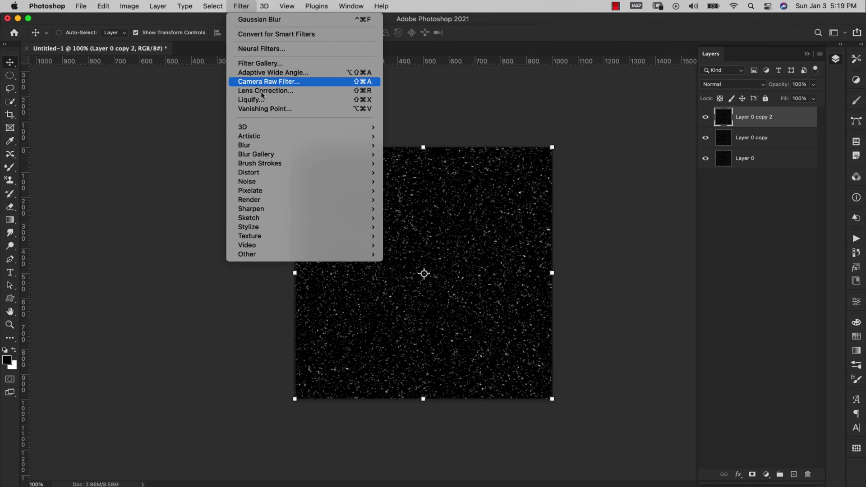
pyautogui.moveTo(290, 144)
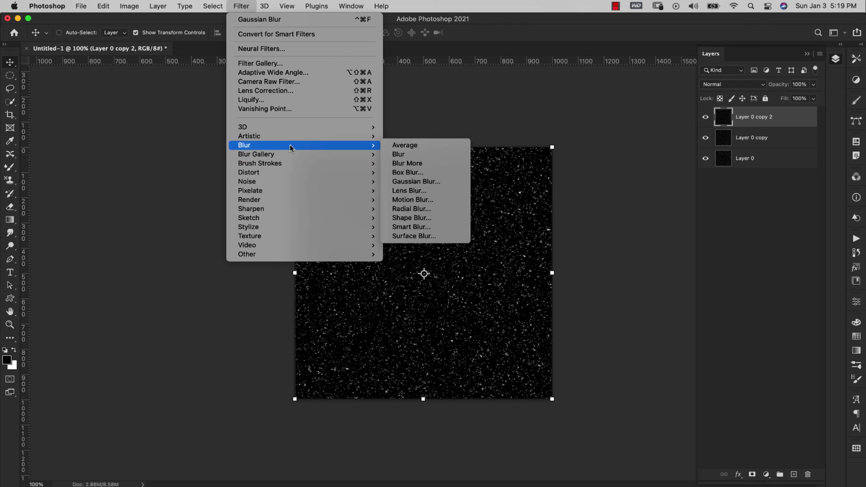
pyautogui.click(417, 200)
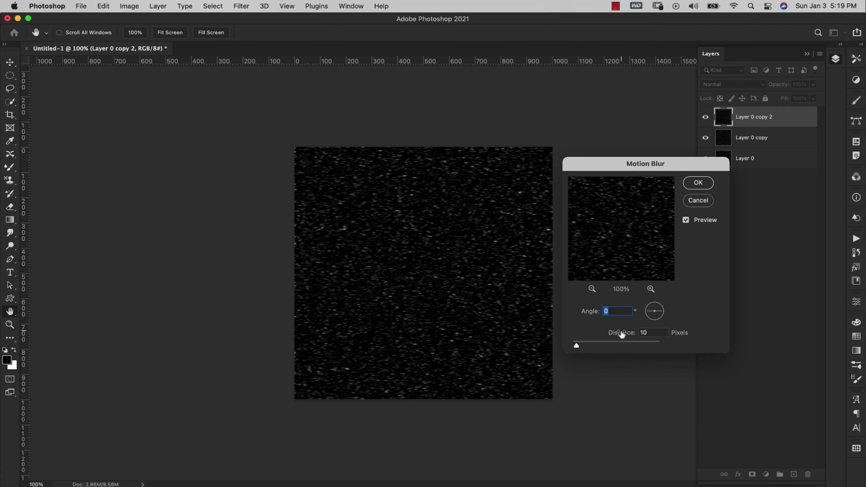
pyautogui.click(697, 183)
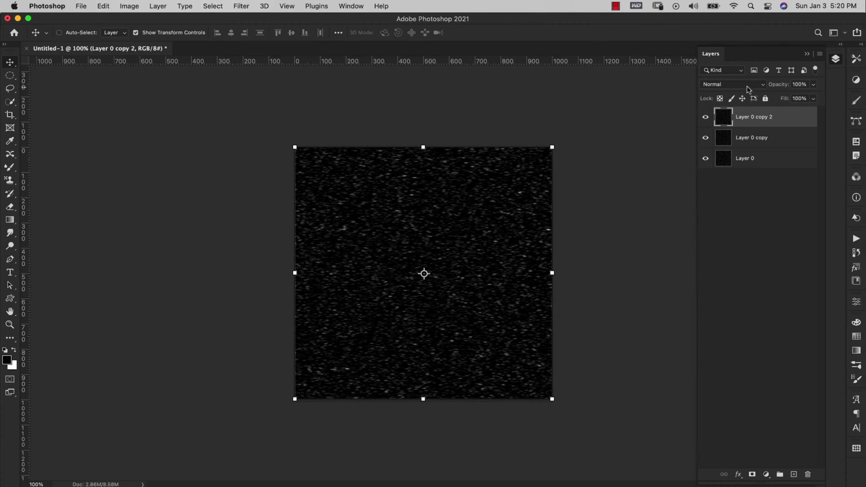
pyautogui.click(745, 86)
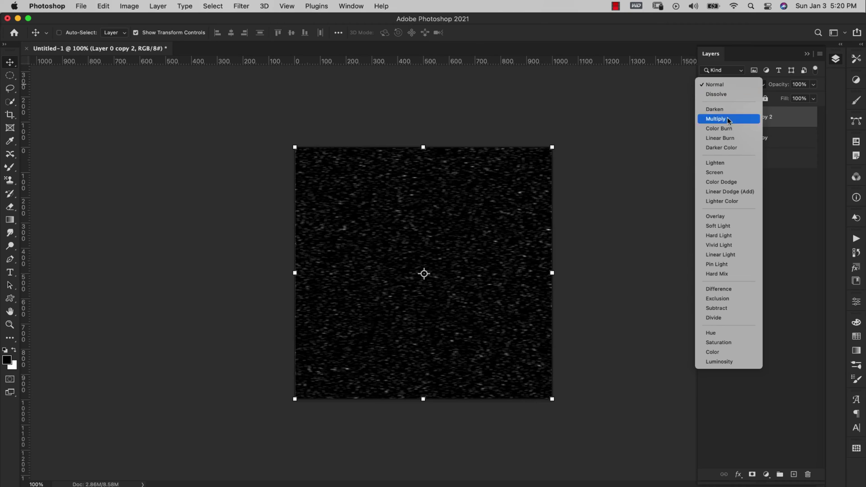
pyautogui.click(726, 172)
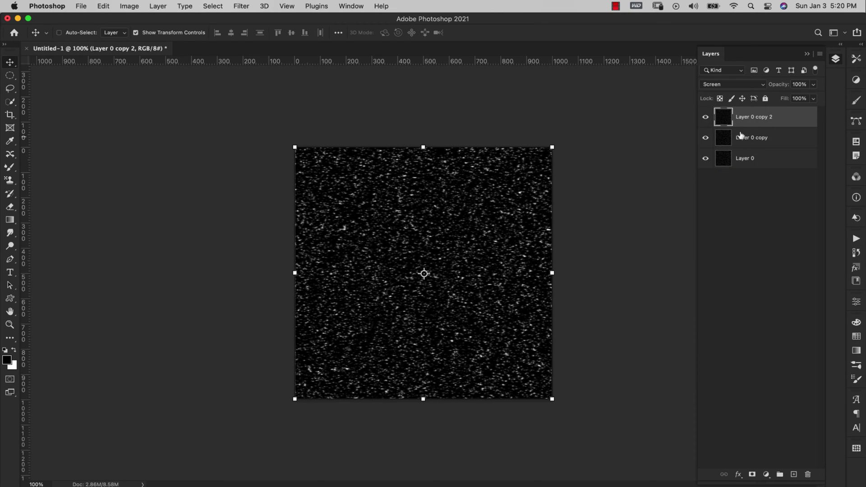
# Apply a Motion Blur at 90° angle and 10 pixels distance to the middle copy, and set its blend mode to Screen
pyautogui.click(740, 142)
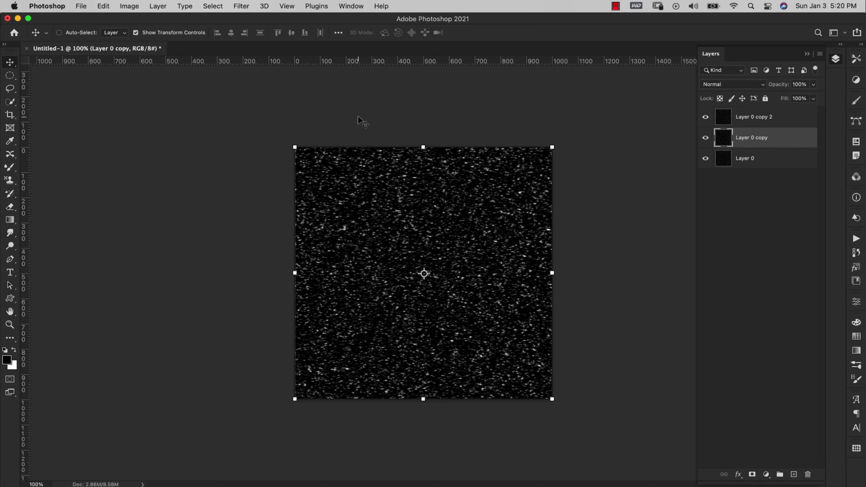
pyautogui.click(242, 6)
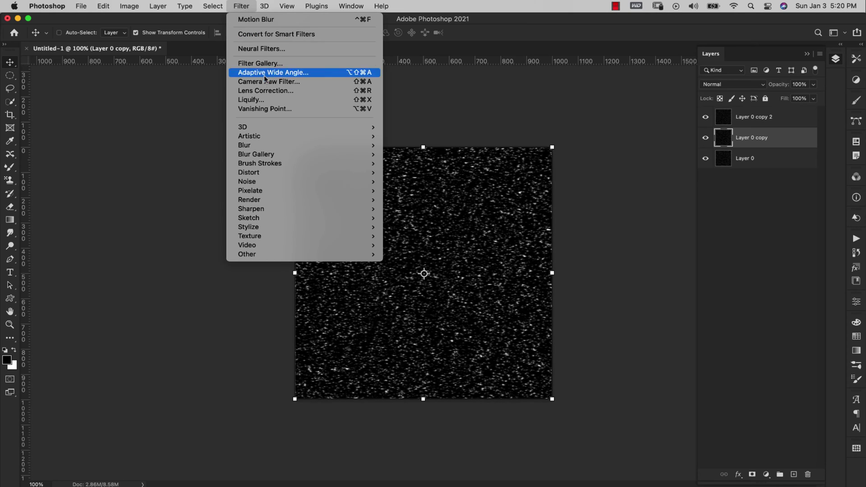
pyautogui.moveTo(270, 144)
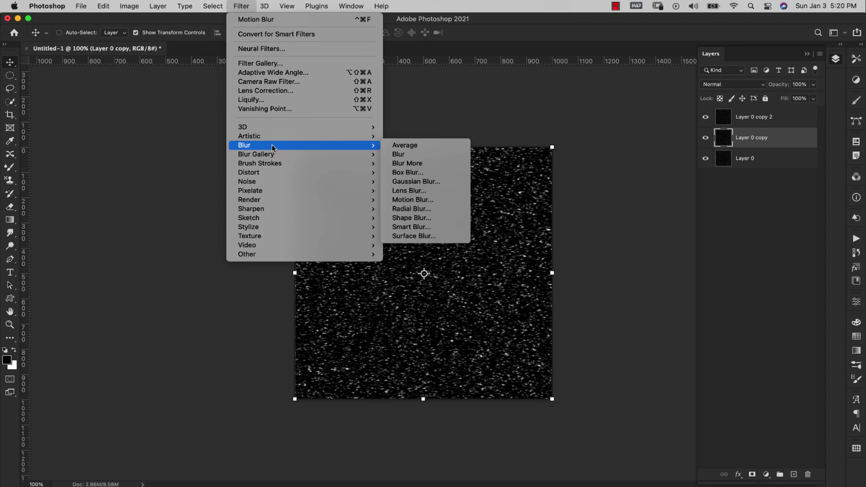
pyautogui.click(413, 200)
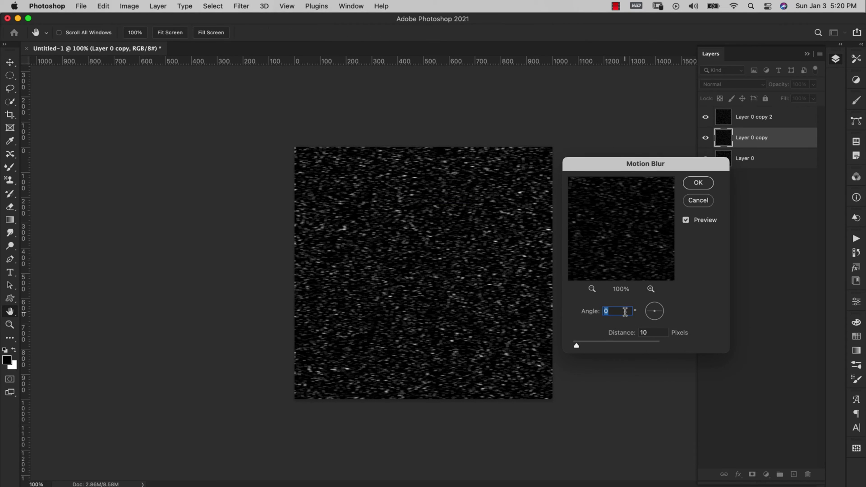
pyautogui.write('90')
pyautogui.click(696, 182)
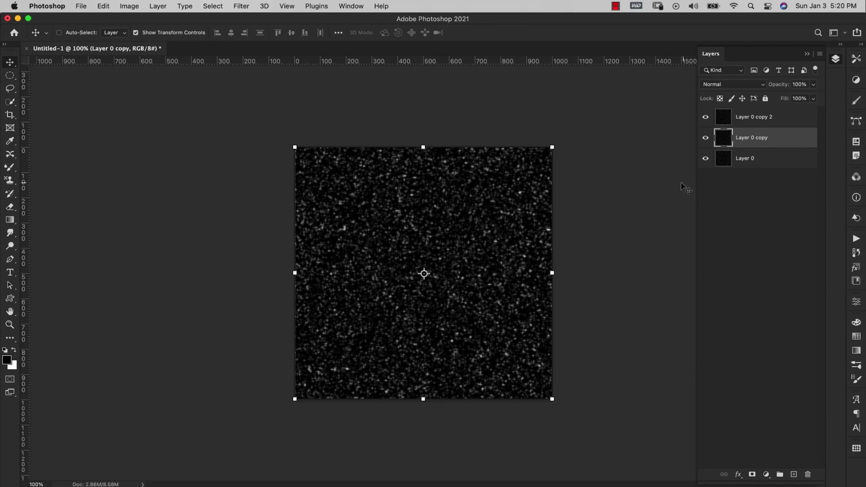
pyautogui.click(731, 84)
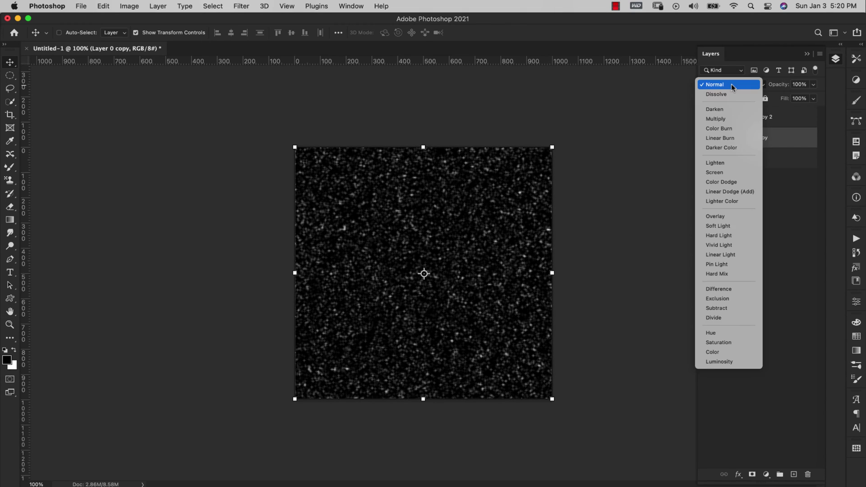
pyautogui.click(736, 173)
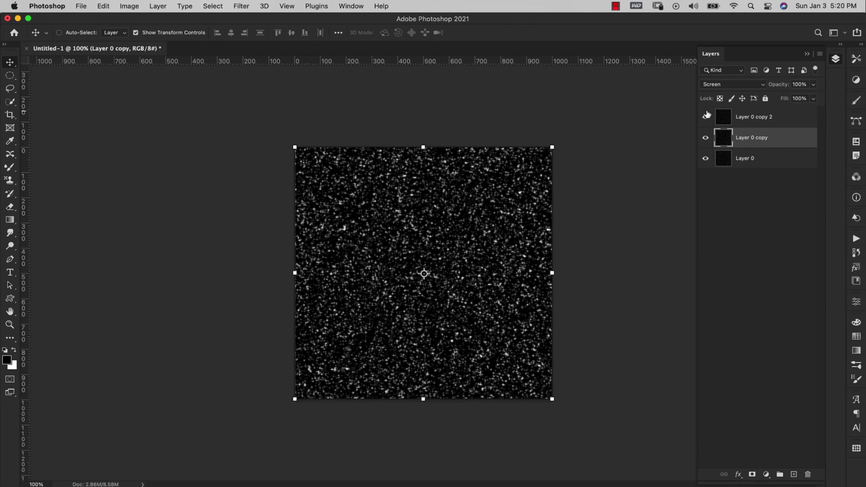
# Hide both motion-blurred copies and show them again to compare the specks with the base layer
pyautogui.click(705, 117)
pyautogui.click(705, 138)
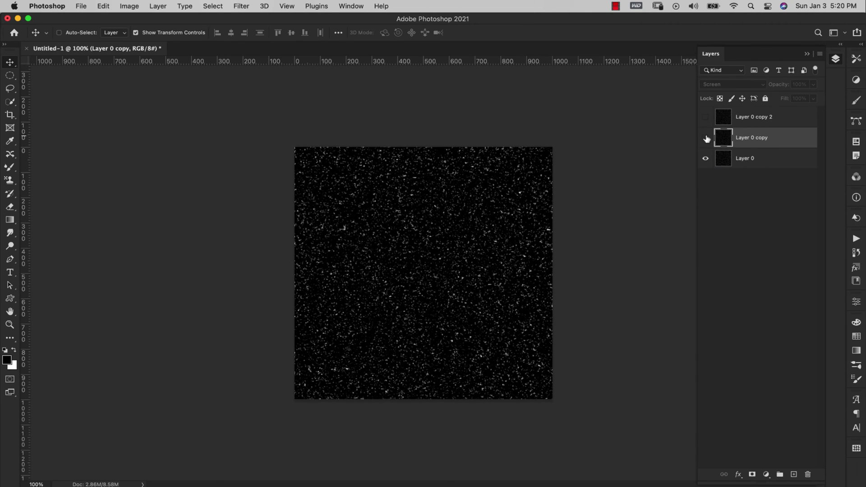
pyautogui.click(705, 138)
pyautogui.click(705, 117)
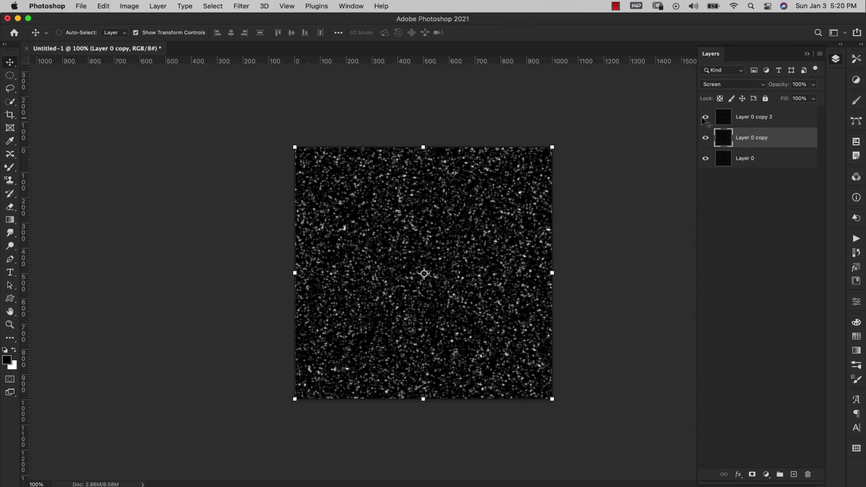
# Merge all three speckled layers into one and invert it to get dark specks on white
pyautogui.click(786, 121)
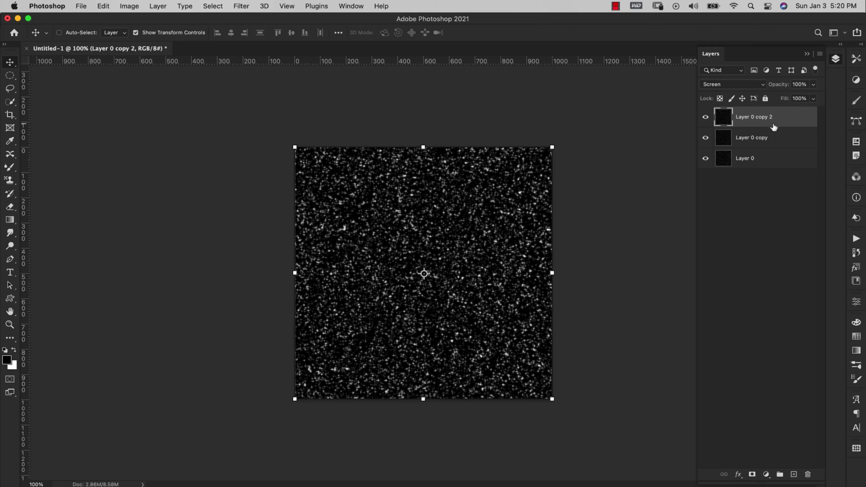
pyautogui.keyDown('shift'); pyautogui.click(781, 158); pyautogui.keyUp('shift')
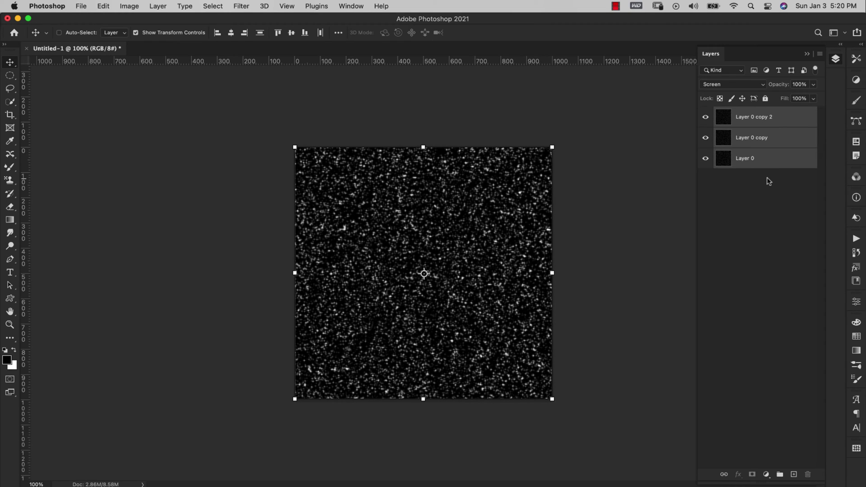
pyautogui.press('super+e')
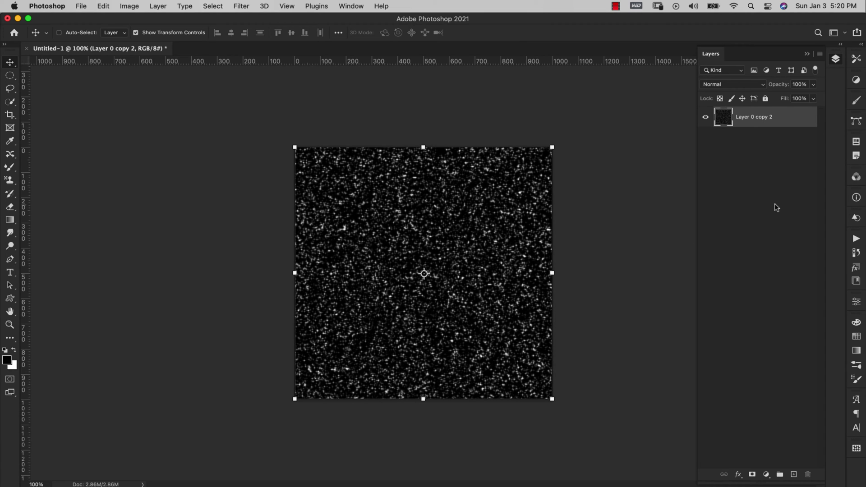
pyautogui.press('super+i')
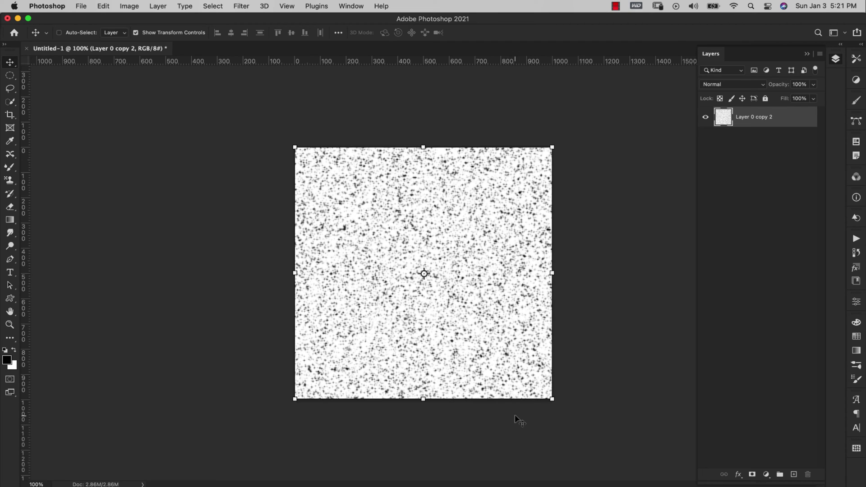
# Define the inverted speckled texture as a pattern, keeping the suggested name
pyautogui.click(105, 6)
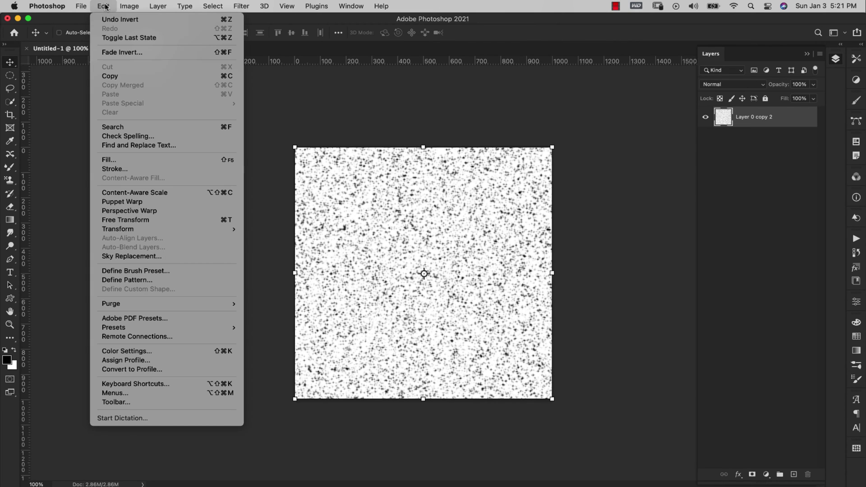
pyautogui.click(122, 280)
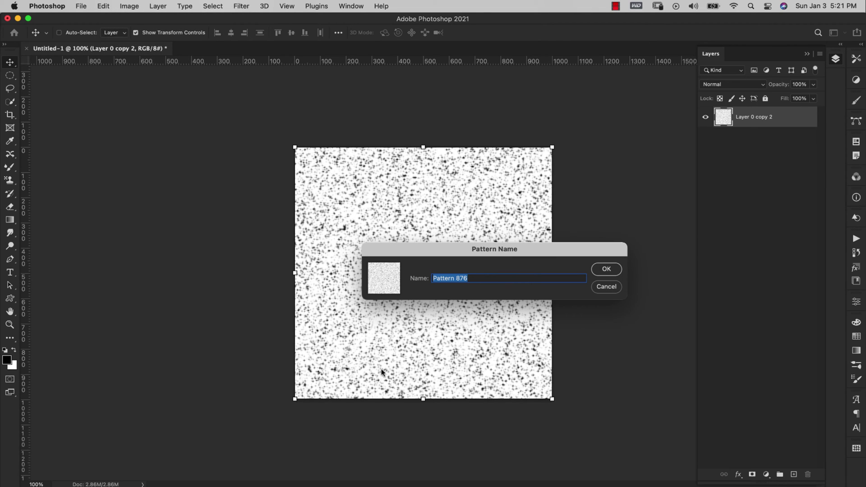
pyautogui.click(609, 269)
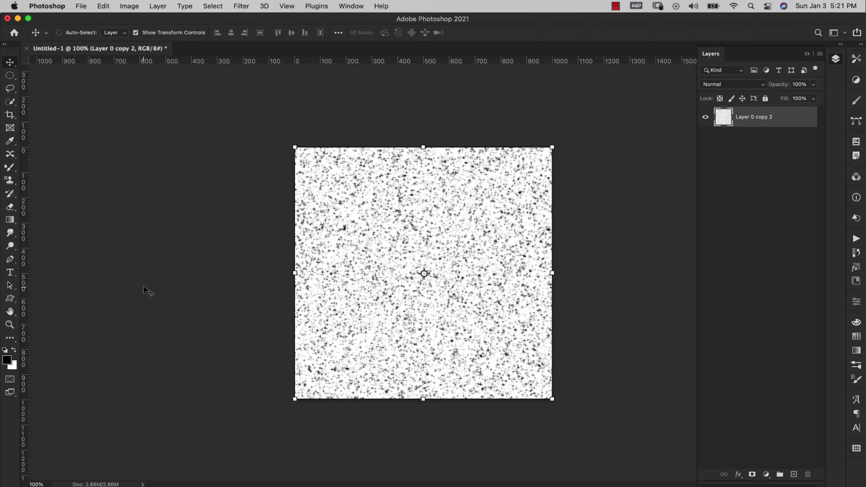
# Create a new 2000 x 2000 px document at 72 ppi from the recent presets
pyautogui.click(82, 6)
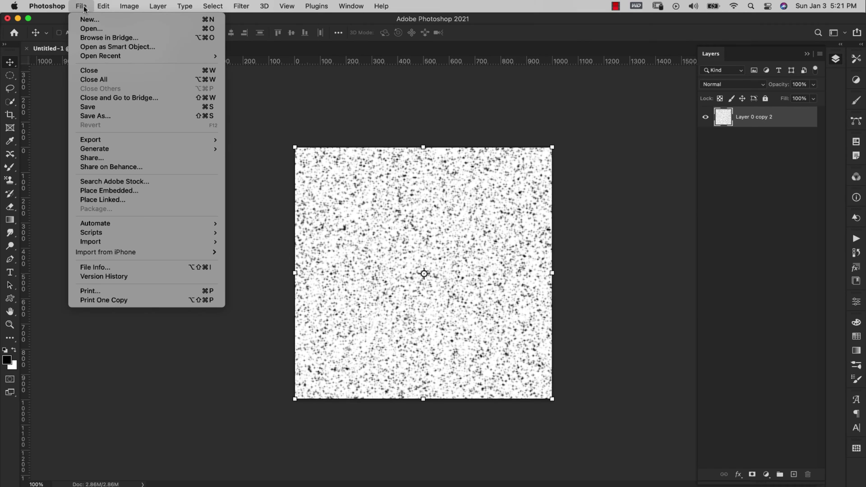
pyautogui.click(90, 20)
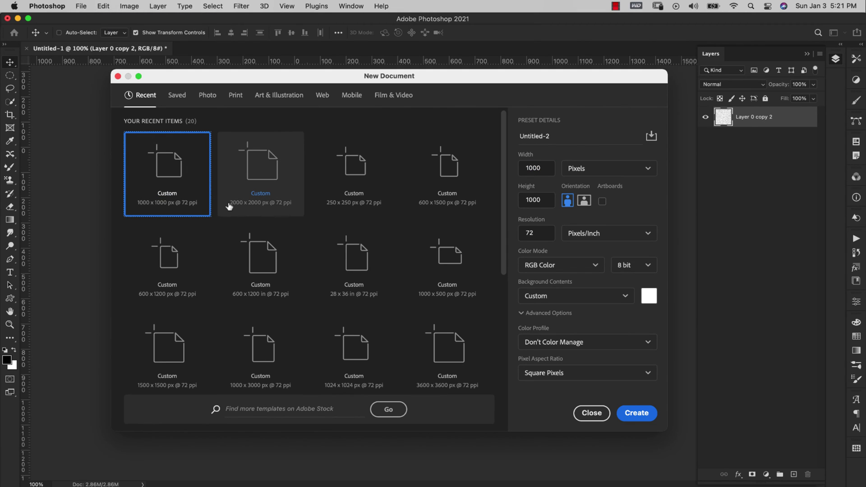
pyautogui.click(261, 195)
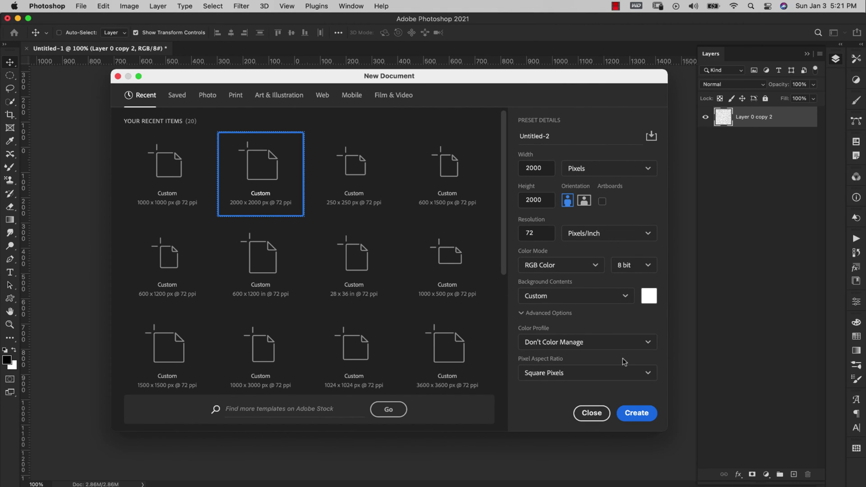
pyautogui.click(644, 413)
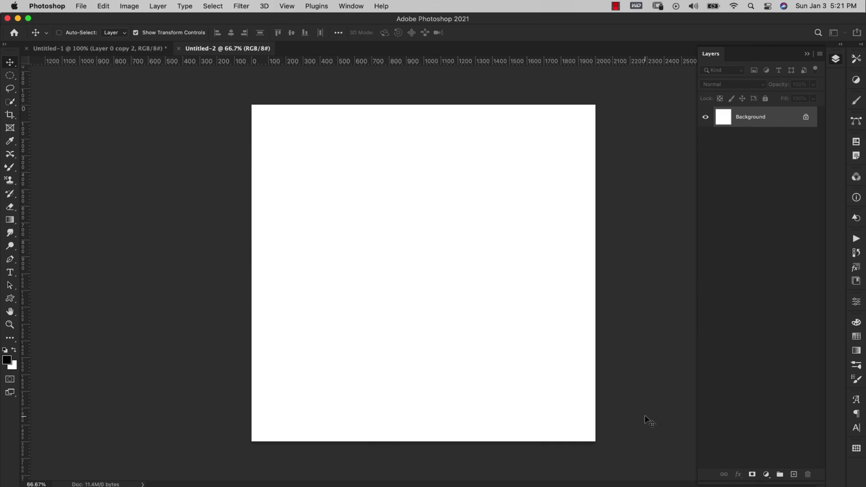
# Unlock the background layer and fill it with black, adding a new empty layer above it
pyautogui.click(808, 118)
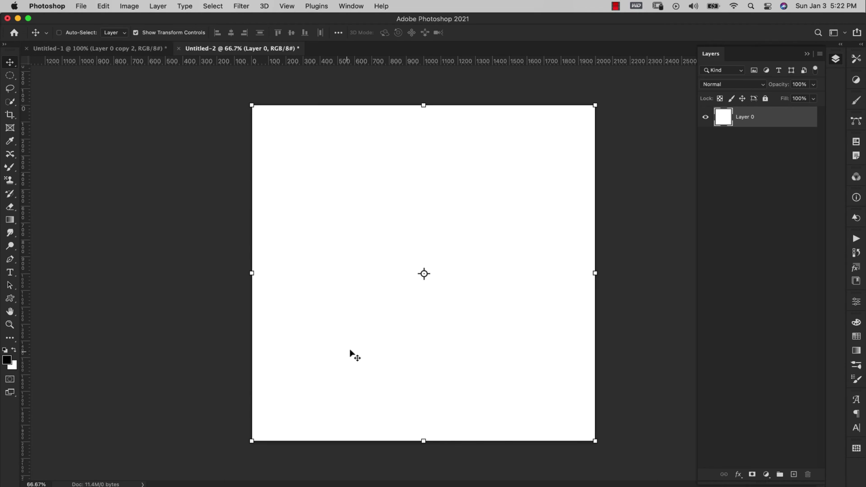
pyautogui.hotkey('alt', 'BackSpace')
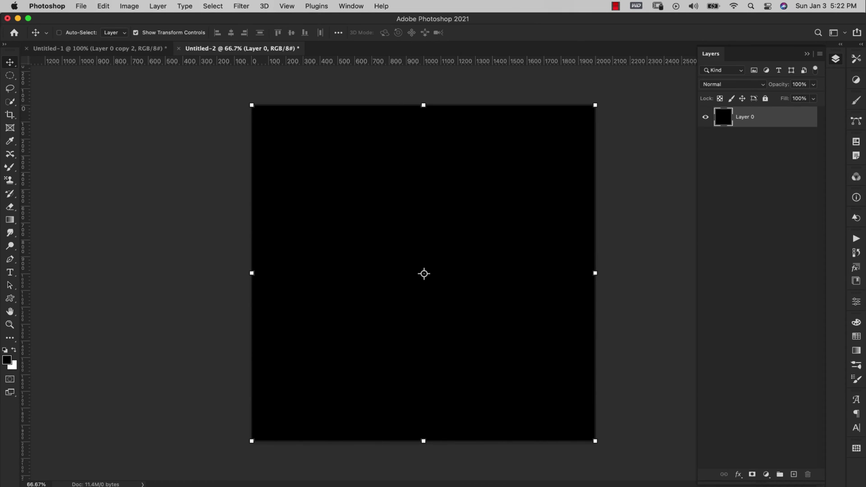
pyautogui.click(794, 474)
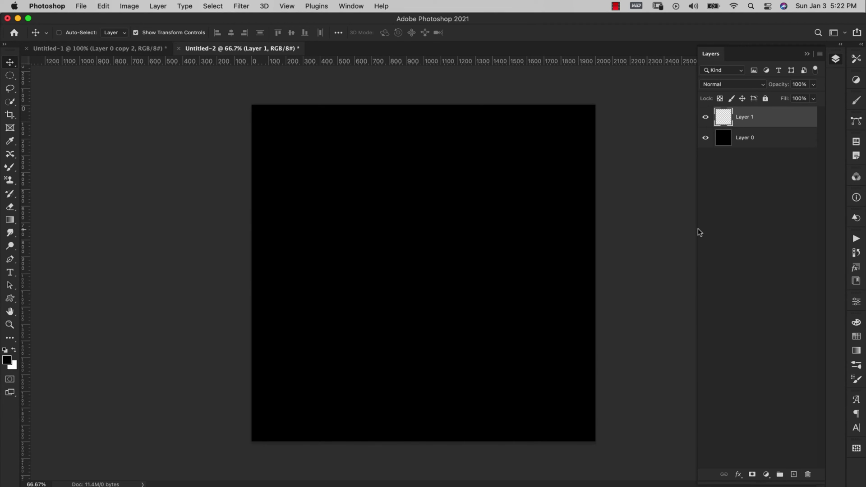
# Choose the Hard Round brush from the Default Brushes group of the Legacy Brushes
pyautogui.click(857, 365)
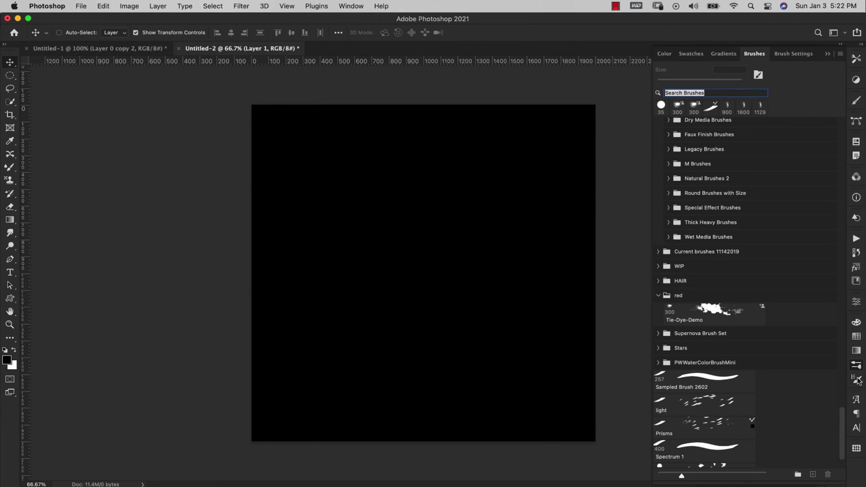
pyautogui.click(352, 6)
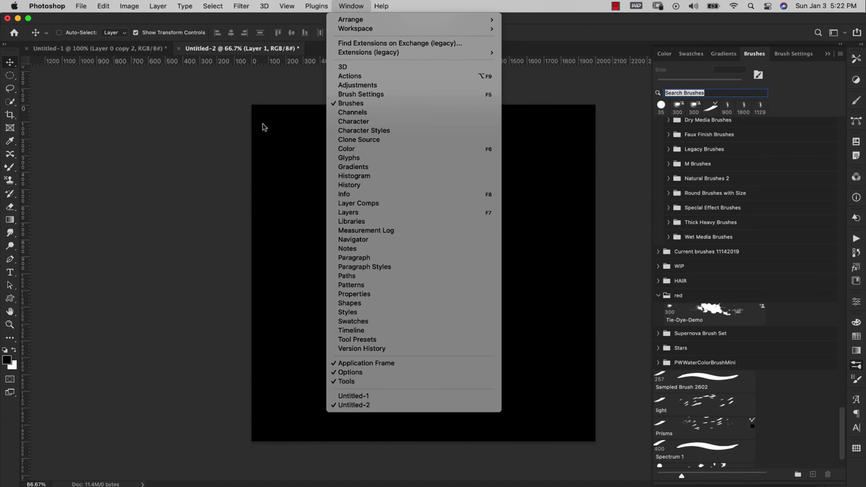
pyautogui.click(239, 136)
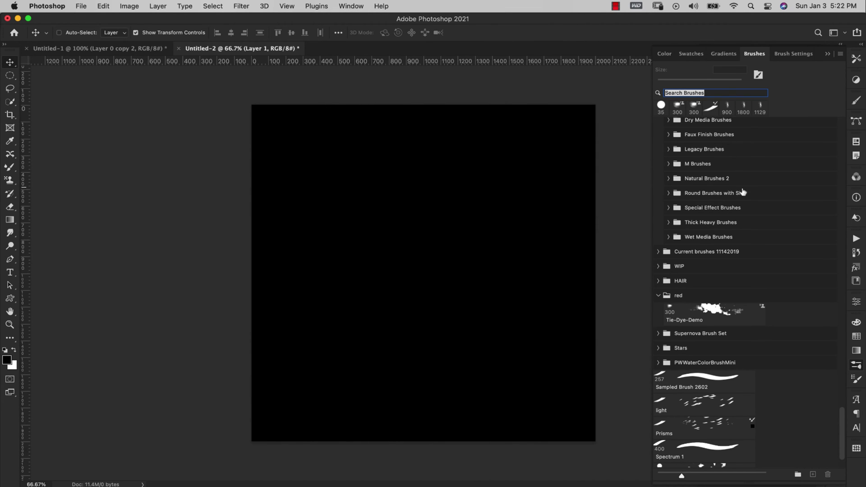
pyautogui.scroll(20, 713, 249)
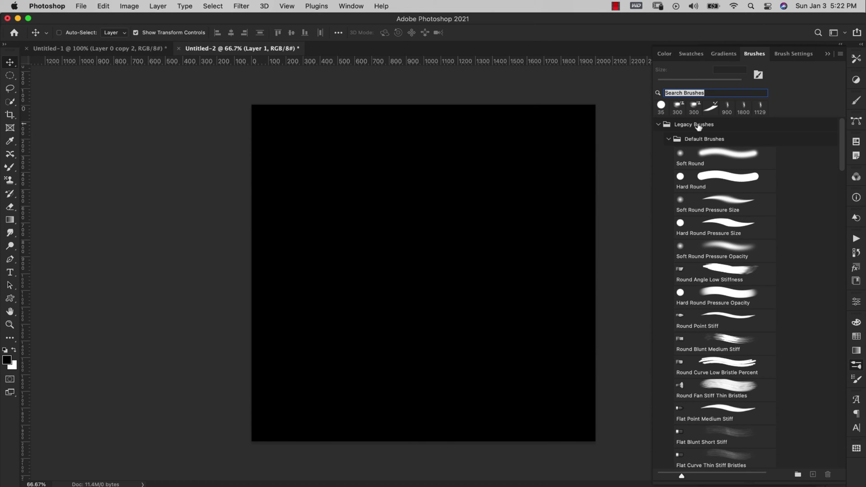
pyautogui.click(668, 139)
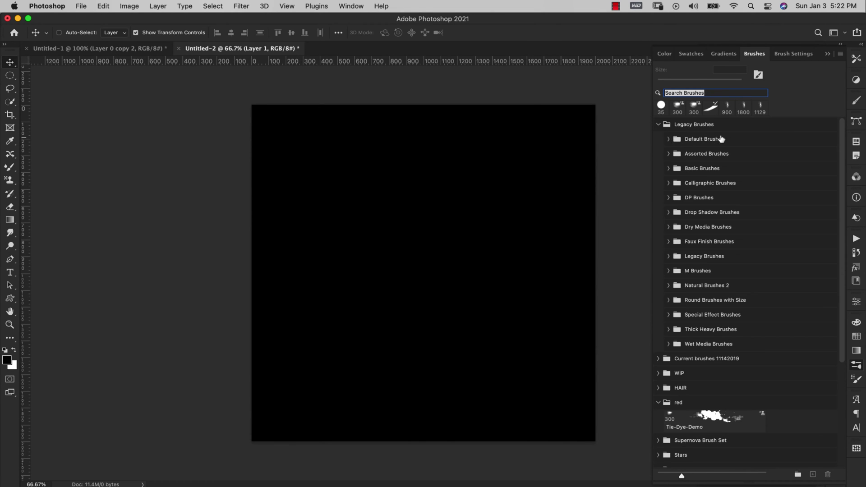
pyautogui.click(670, 139)
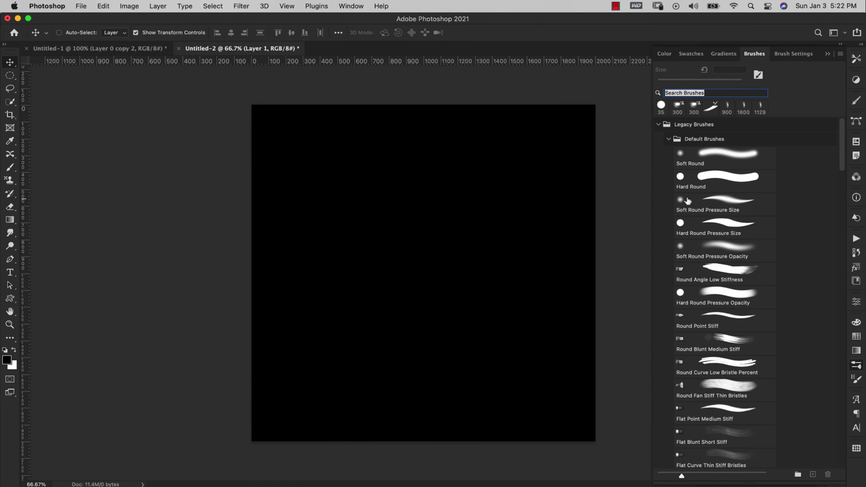
pyautogui.click(729, 185)
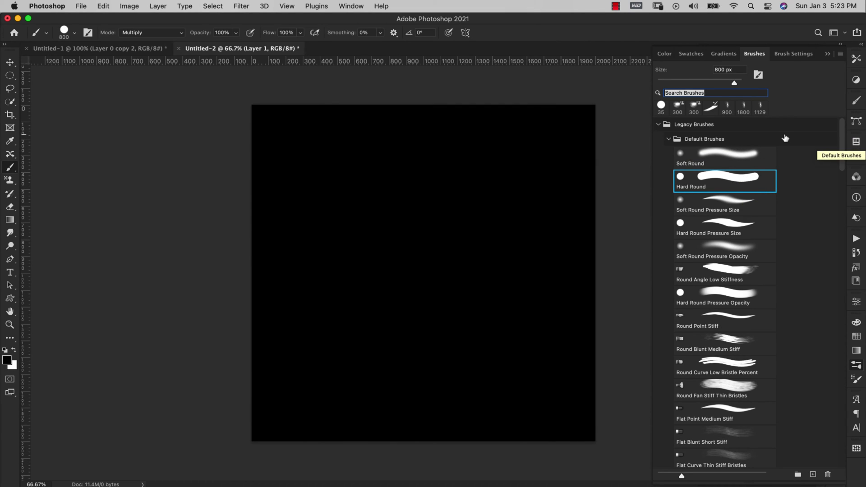
pyautogui.click(840, 54)
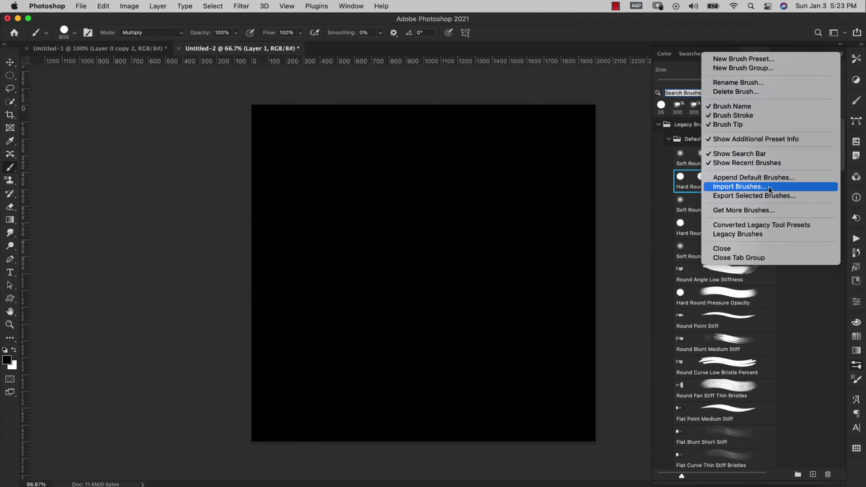
pyautogui.click(761, 234)
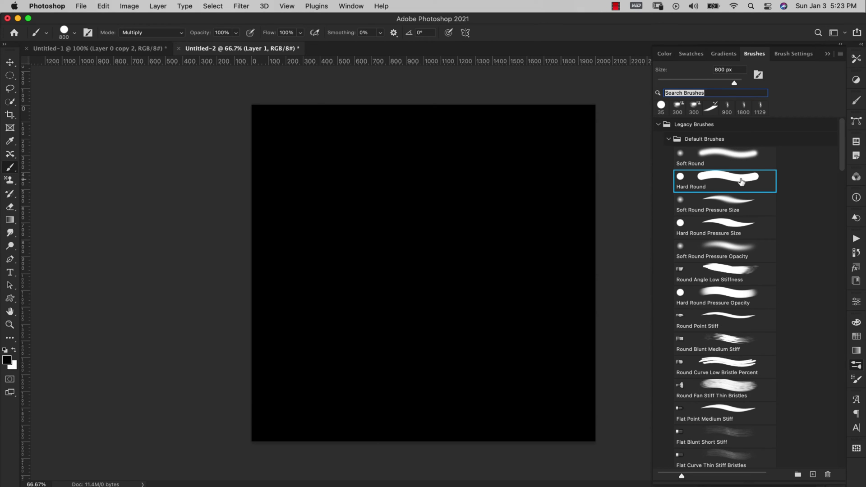
# Open the Brush Settings for the Hard Round brush at its Brush Tip Shape options
pyautogui.click(855, 381)
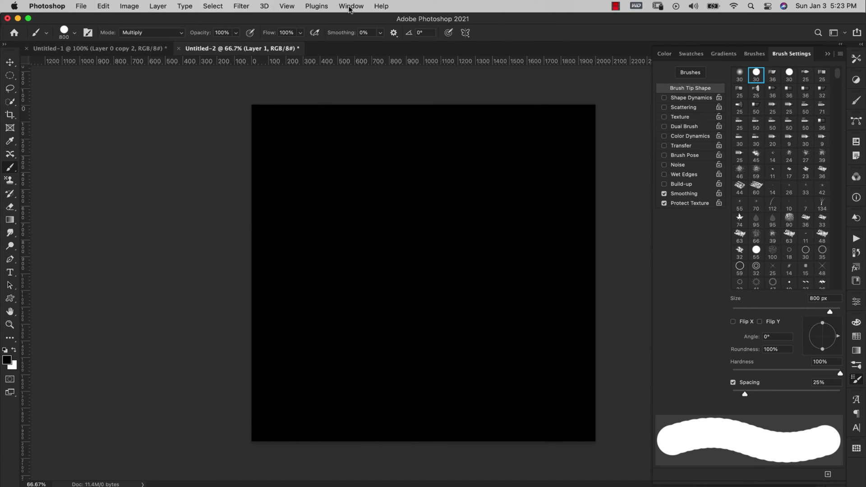
pyautogui.click(350, 6)
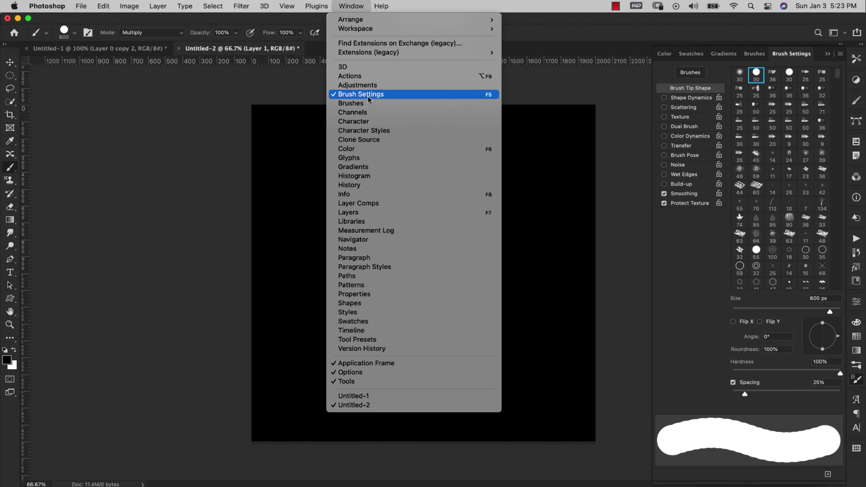
pyautogui.click(565, 84)
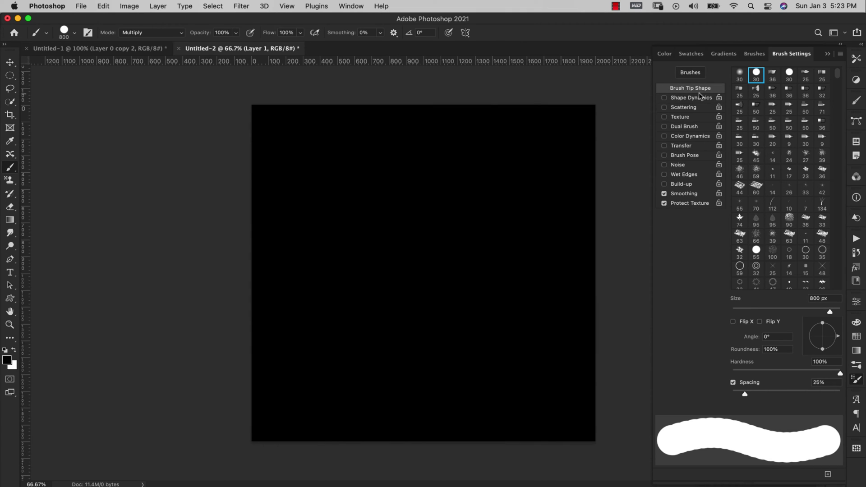
# Set the brush tip's size to 35 px and its spacing to 1%
pyautogui.click(824, 307)
pyautogui.write('35')
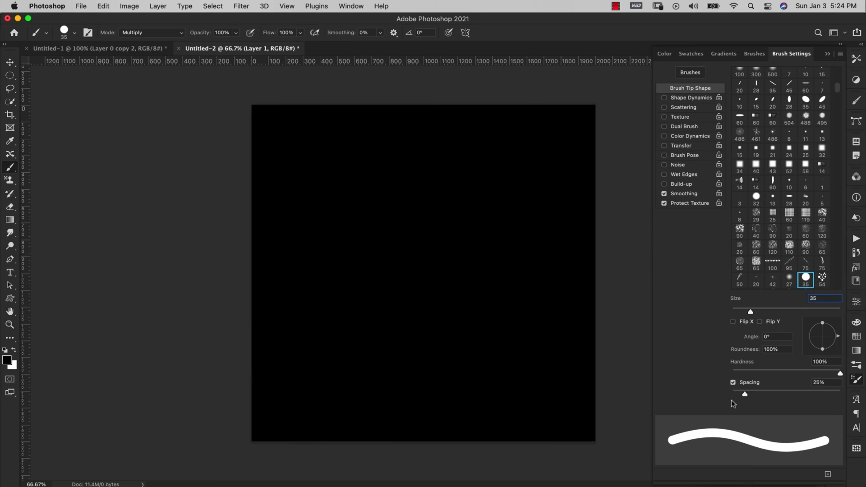
pyautogui.moveTo(745, 395); pyautogui.dragTo(731, 399)
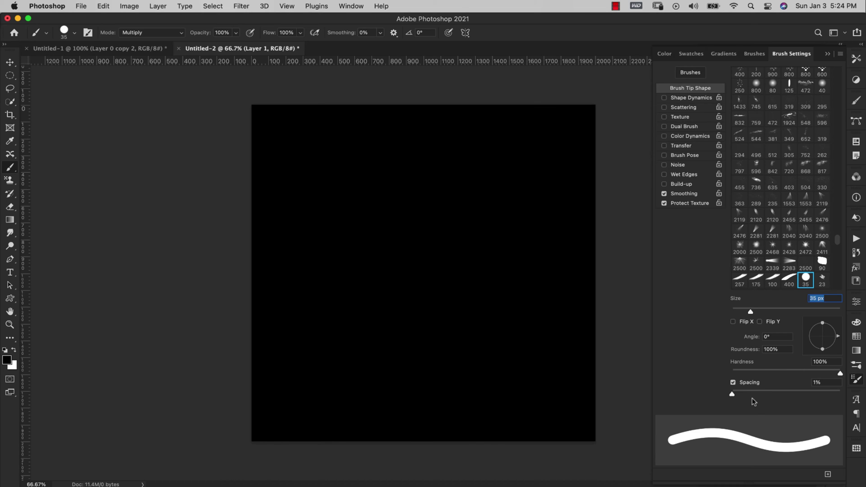
# Enable Shape Dynamics with a size jitter of 16% controlled by Pen Pressure
pyautogui.click(678, 98)
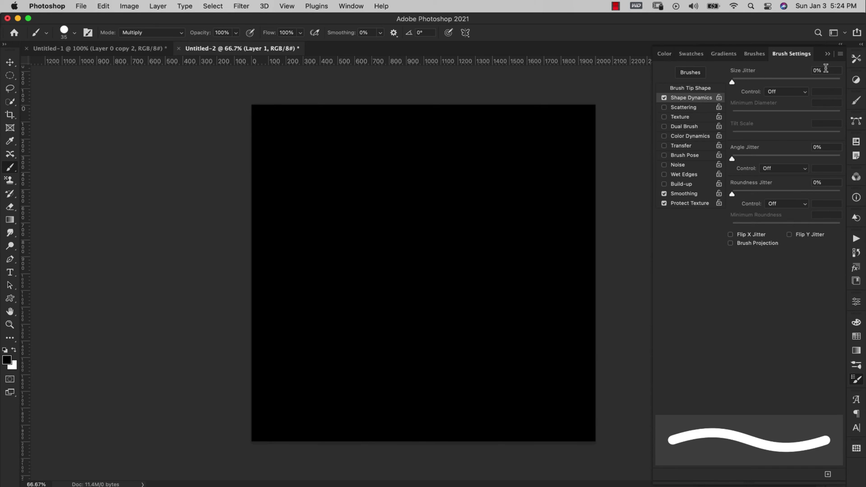
pyautogui.click(825, 69)
pyautogui.write('40')
pyautogui.click(749, 82)
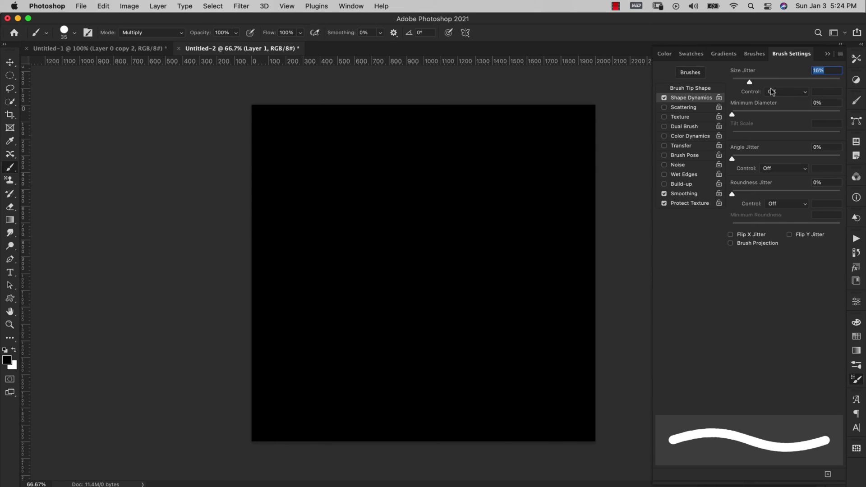
pyautogui.click(773, 92)
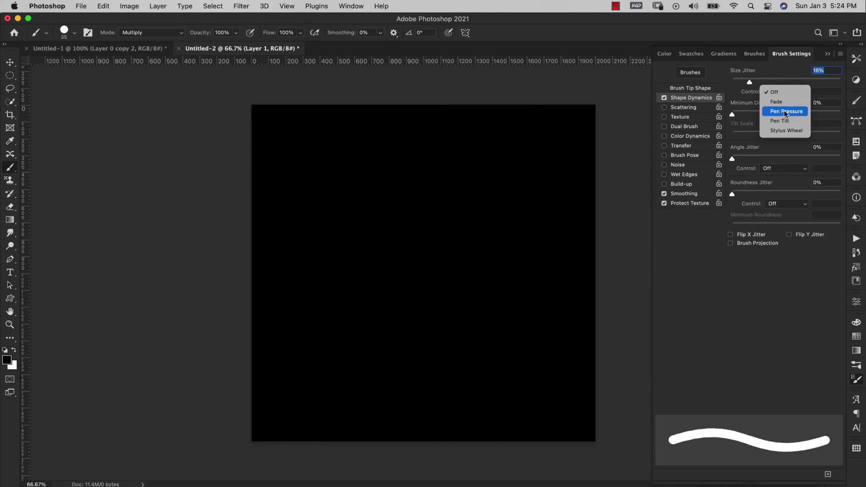
pyautogui.click(788, 112)
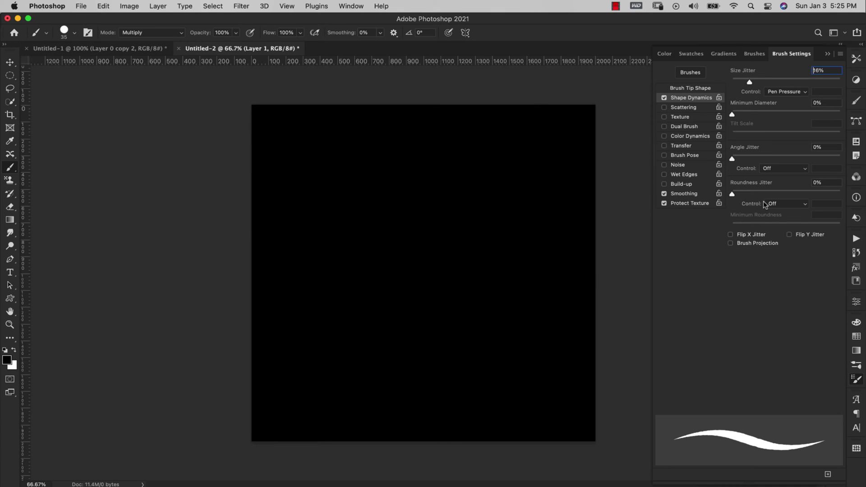
# Enable Scattering with a scatter of 500% and a count of 5
pyautogui.click(665, 108)
pyautogui.click(684, 111)
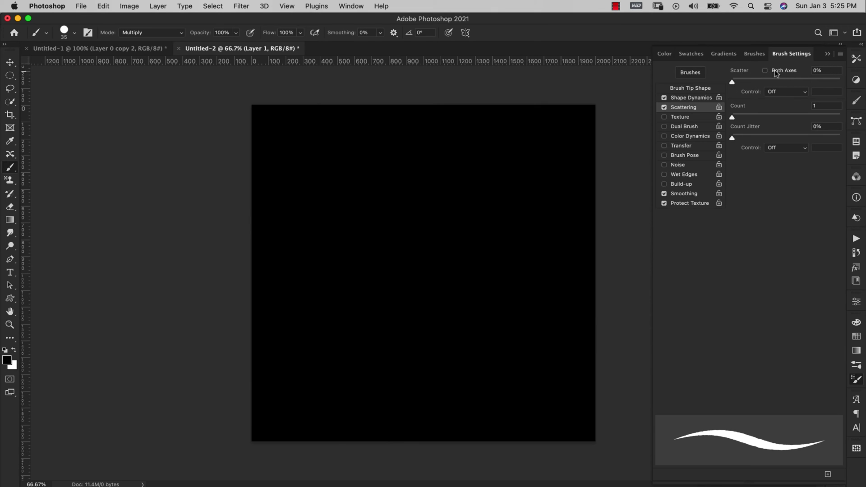
pyautogui.click(824, 71)
pyautogui.write('500')
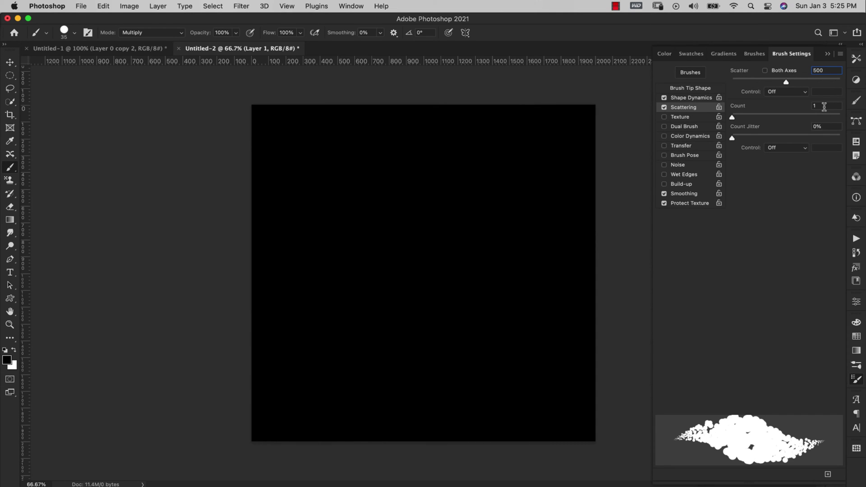
pyautogui.click(821, 106)
pyautogui.write('5')
pyautogui.press('Return')
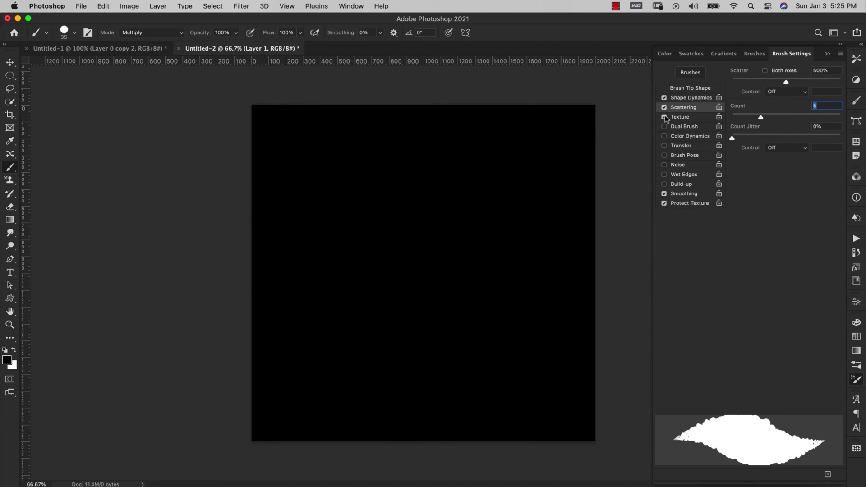
# Enable Texture for the brush and choose the last speckled pattern in the pattern list
pyautogui.click(664, 116)
pyautogui.click(680, 118)
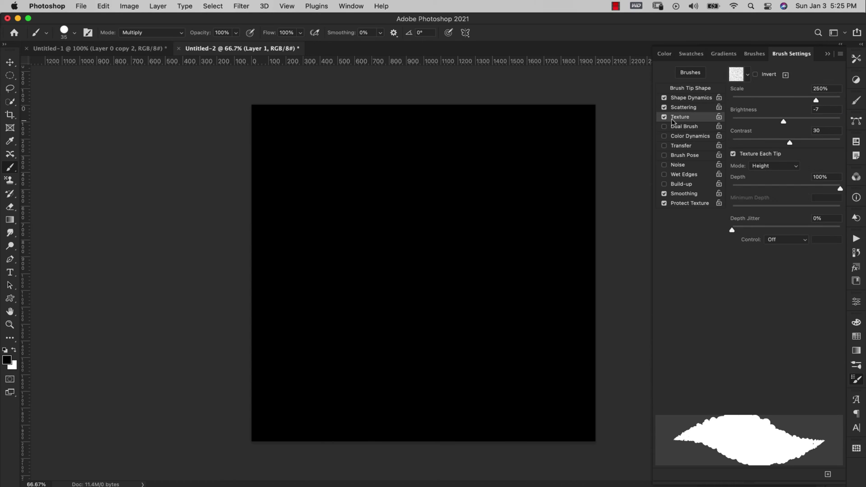
pyautogui.click(746, 76)
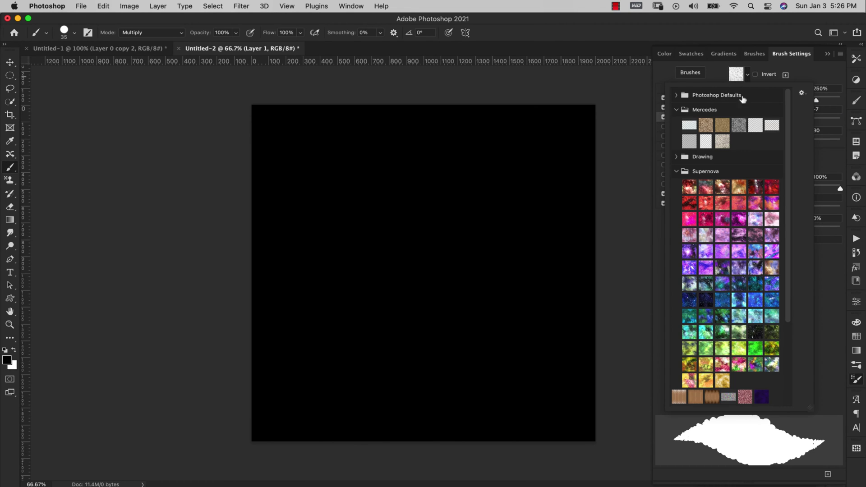
pyautogui.scroll(-2, 743, 235)
pyautogui.scroll(-3, 743, 235)
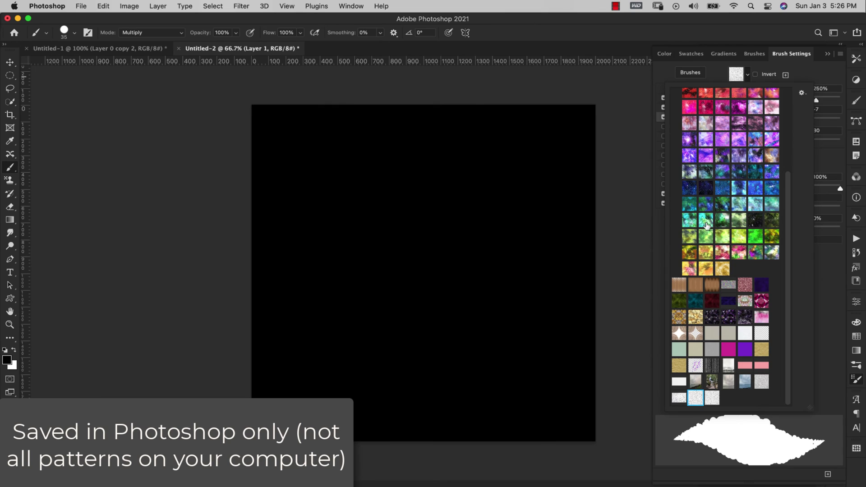
pyautogui.click(712, 399)
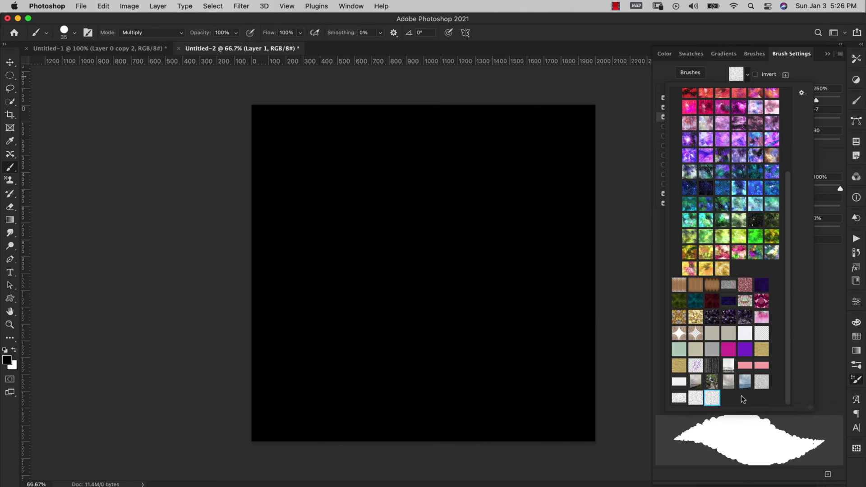
pyautogui.click(824, 309)
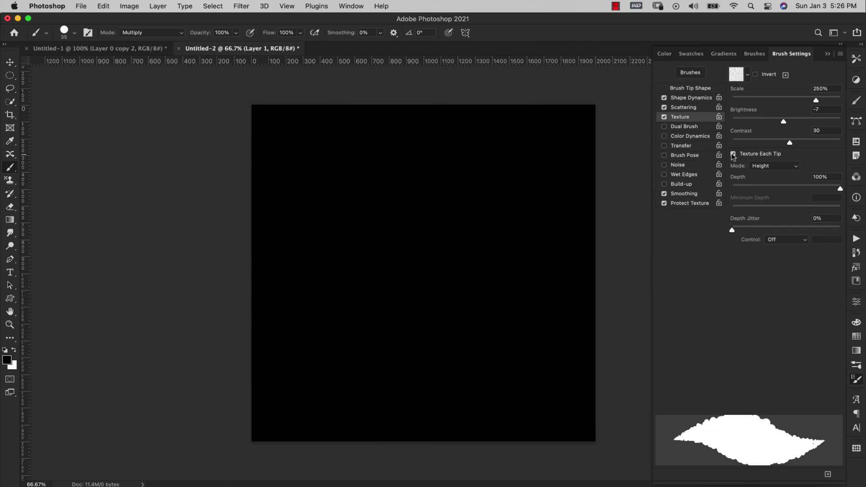
# Set the brush texture's mode to Subtract, with brightness 0 and contrast 30
pyautogui.click(782, 169)
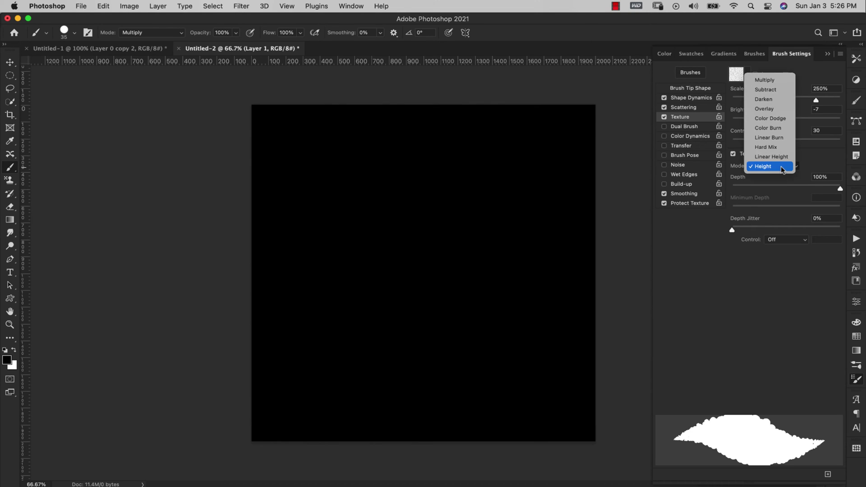
pyautogui.click(763, 91)
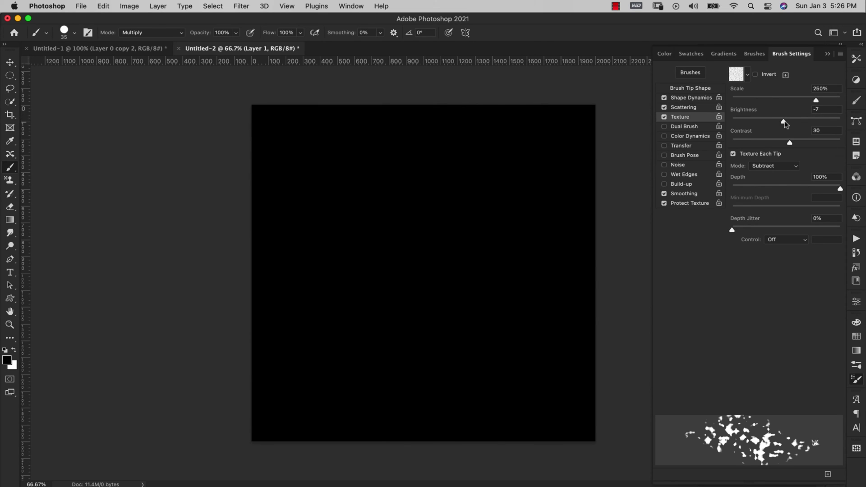
pyautogui.moveTo(785, 124); pyautogui.dragTo(781, 125)
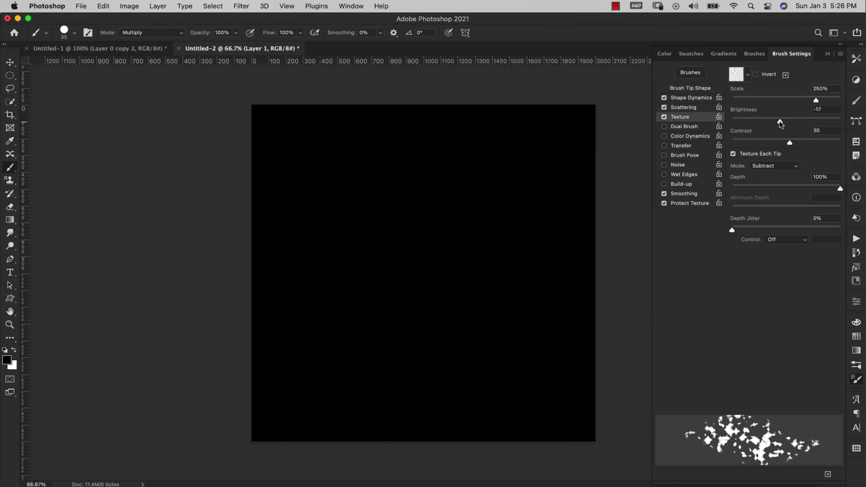
pyautogui.moveTo(780, 123); pyautogui.dragTo(790, 124)
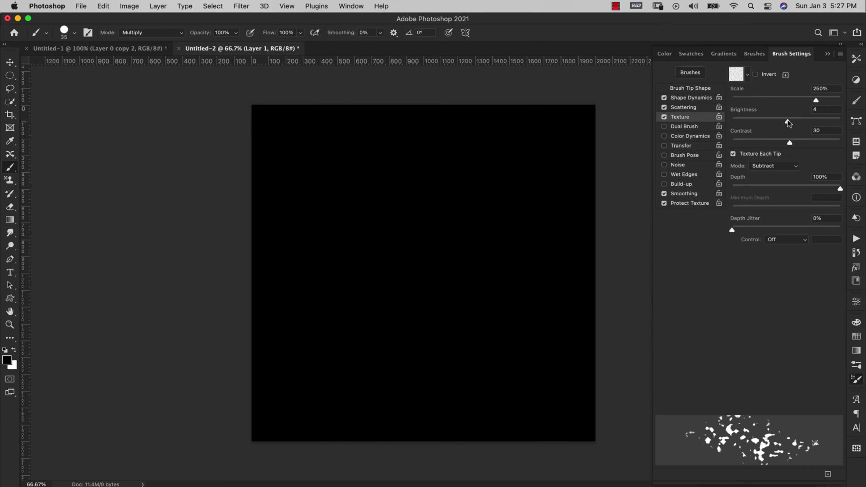
pyautogui.moveTo(789, 122); pyautogui.dragTo(773, 125)
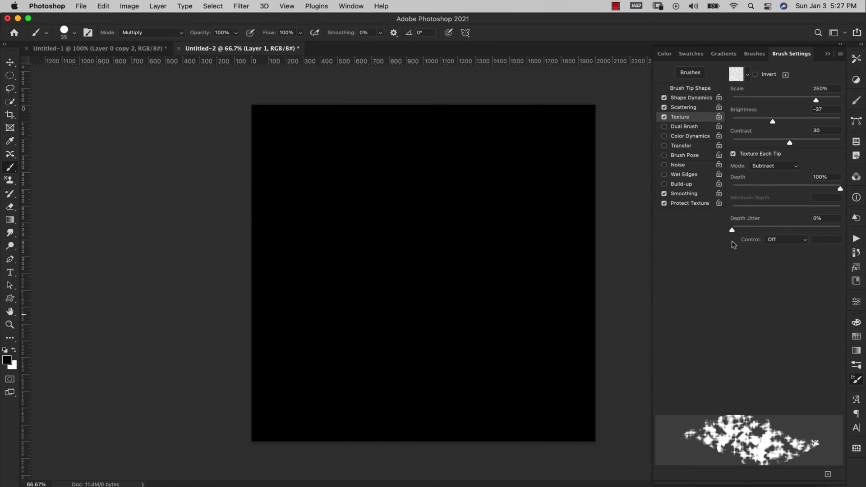
pyautogui.moveTo(773, 124)
pyautogui.mouseDown()
pyautogui.moveTo(815, 122)
pyautogui.moveTo(787, 120)
pyautogui.mouseUp()
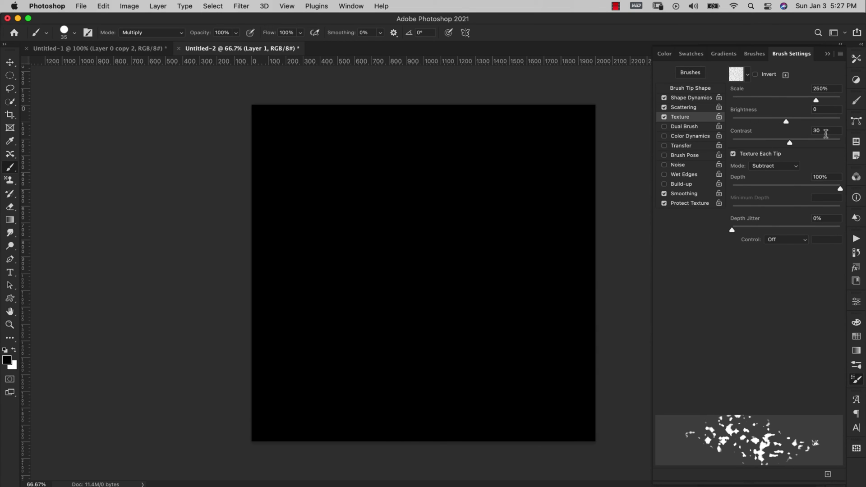
pyautogui.moveTo(790, 143)
pyautogui.mouseDown()
pyautogui.moveTo(804, 143)
pyautogui.moveTo(776, 144)
pyautogui.mouseUp()
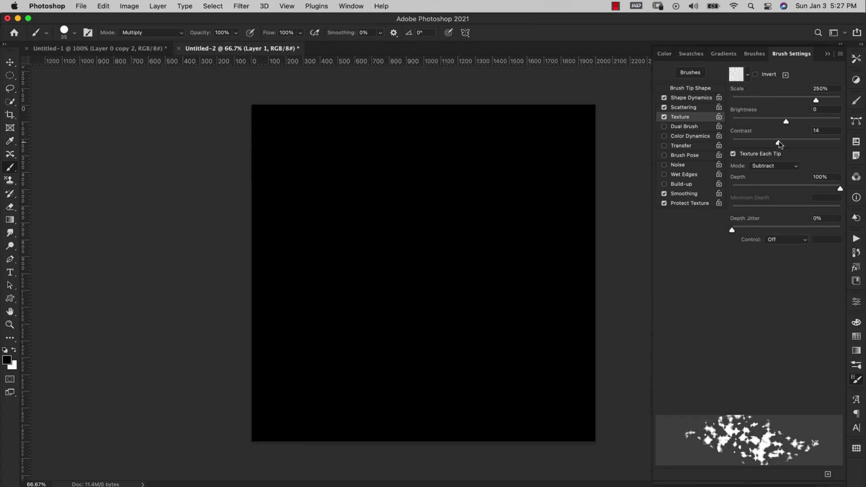
pyautogui.moveTo(780, 144); pyautogui.dragTo(786, 144)
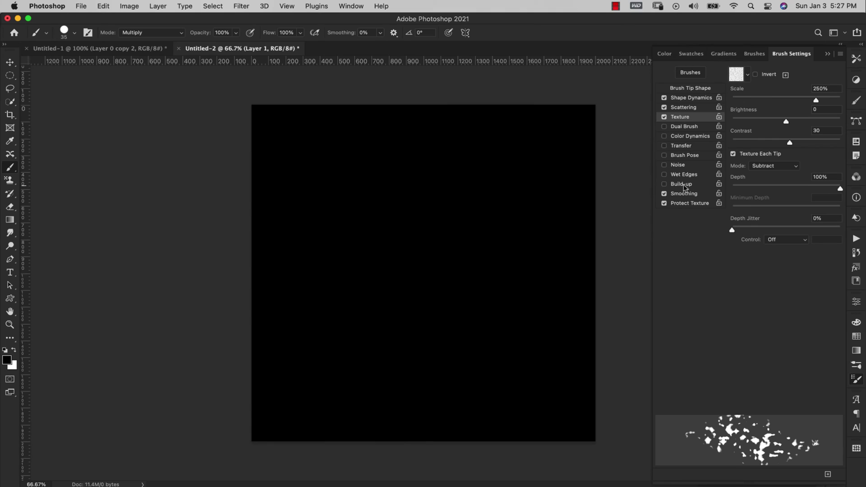
# Turn on Build-up and save the brush as a new preset named Gold Flake 1, capturing its size but excluding tool settings
pyautogui.click(663, 184)
pyautogui.click(841, 55)
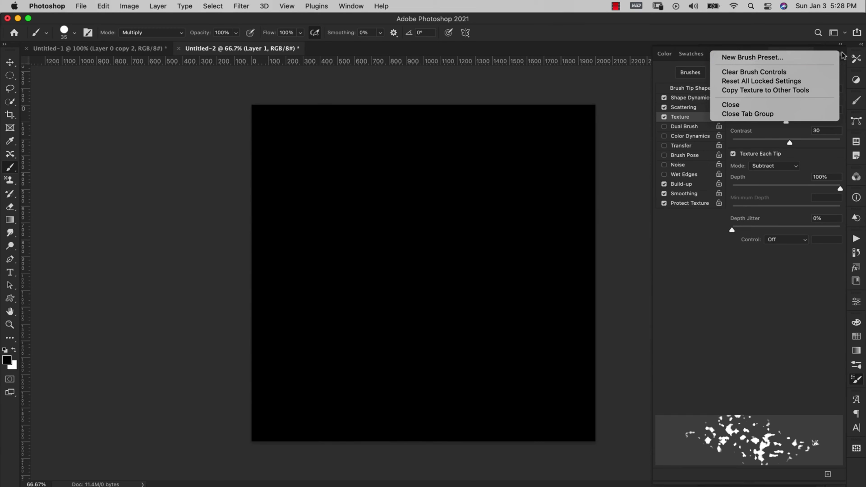
pyautogui.click(748, 58)
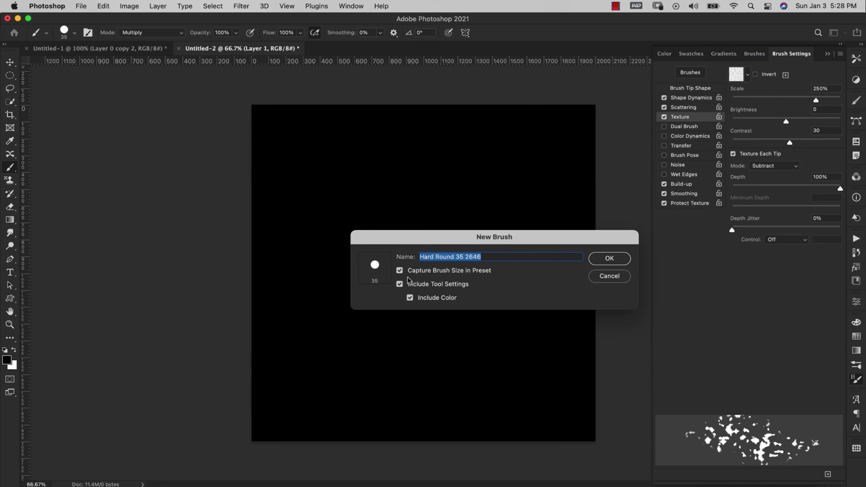
pyautogui.click(445, 286)
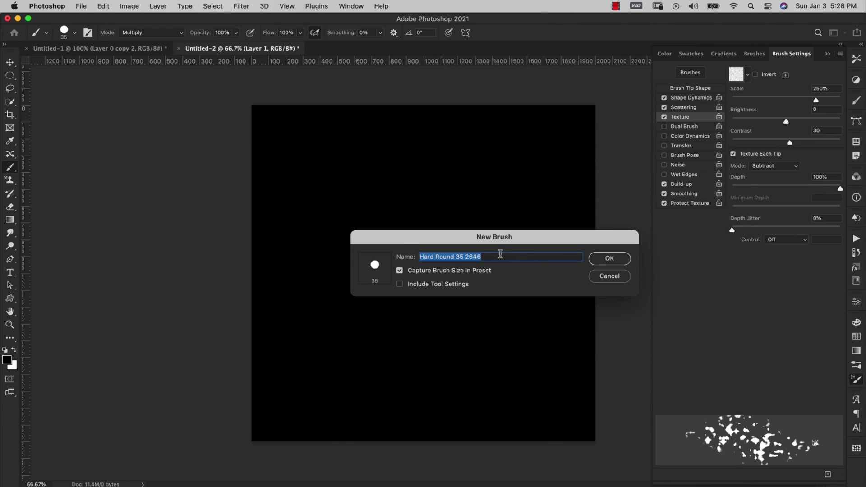
pyautogui.click(500, 255)
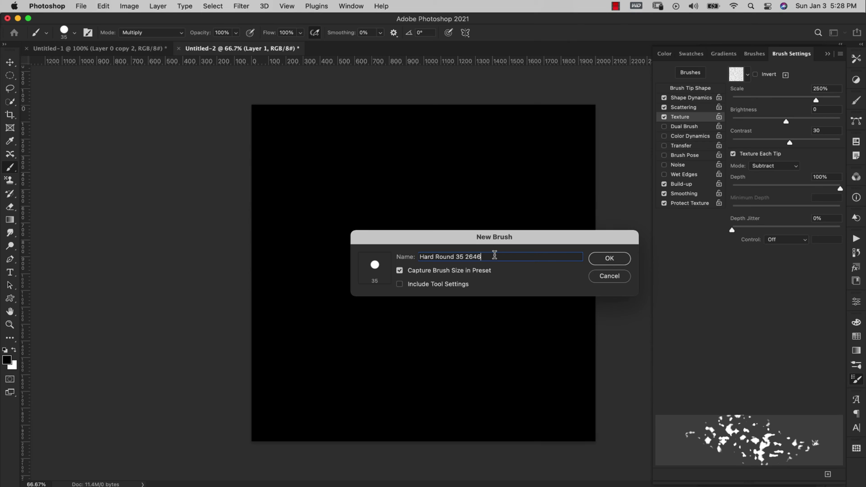
pyautogui.press('super+a')
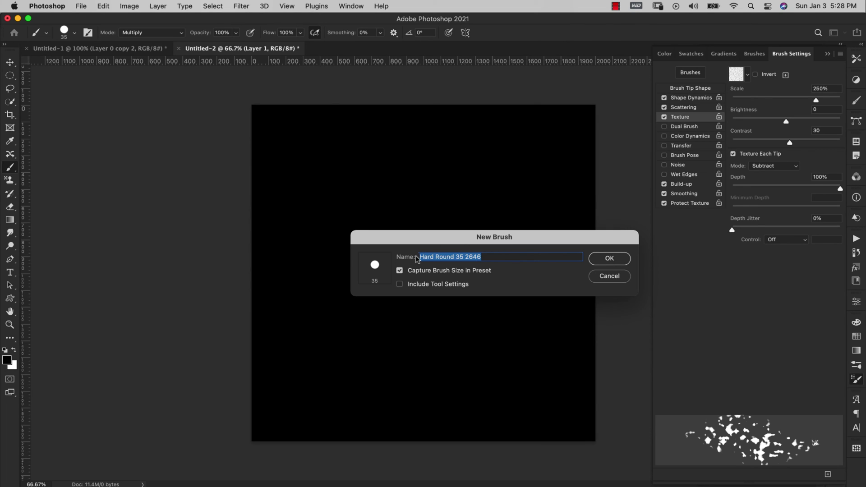
pyautogui.write('Gold Flake 1')
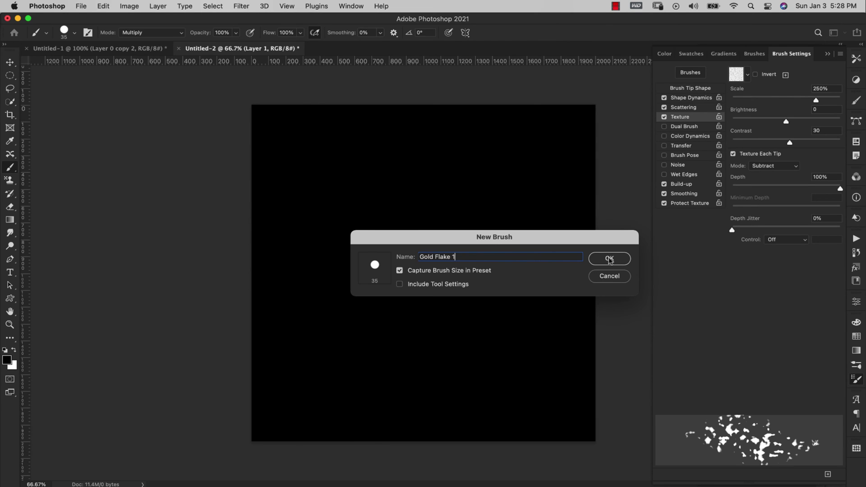
pyautogui.click(609, 258)
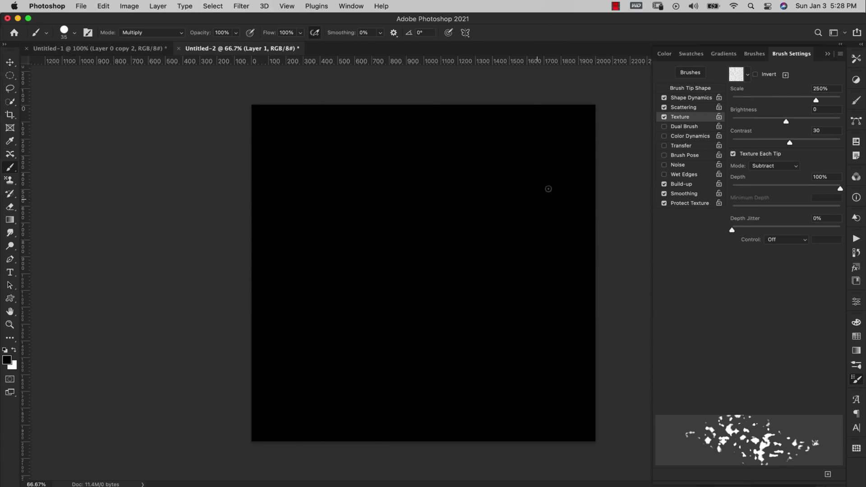
pyautogui.click(829, 56)
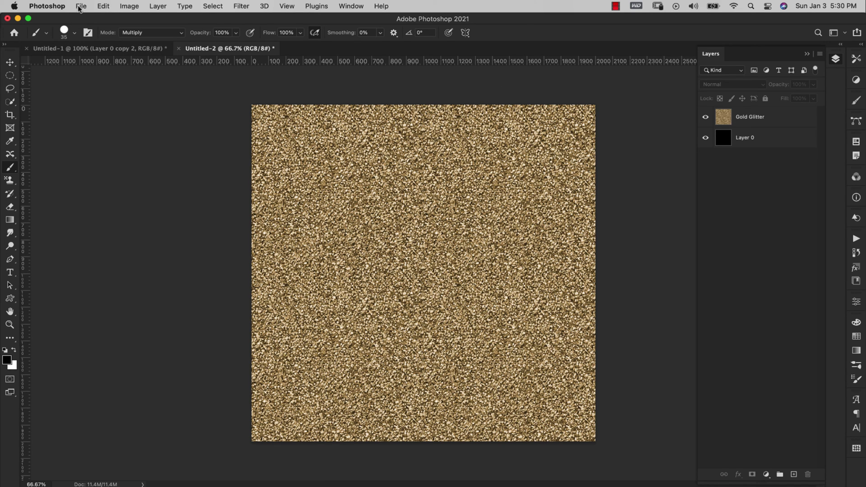
# Define the gold glitter image as a pattern named Gold Glitter
pyautogui.click(104, 6)
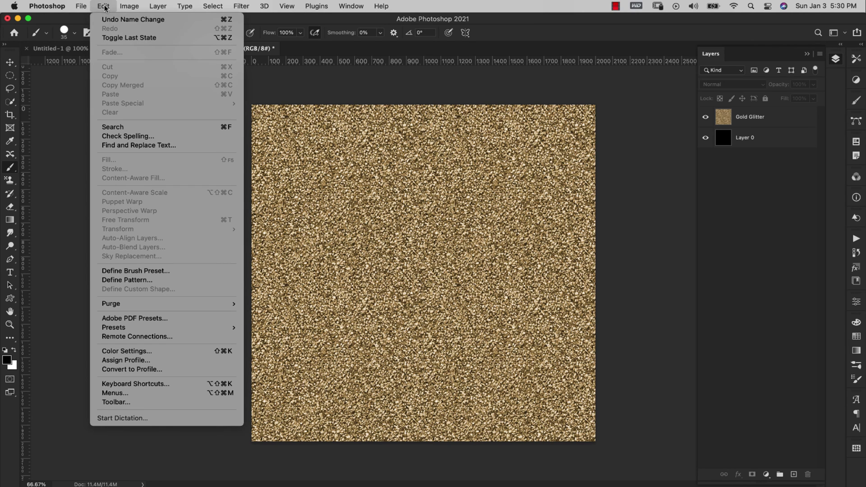
pyautogui.click(165, 279)
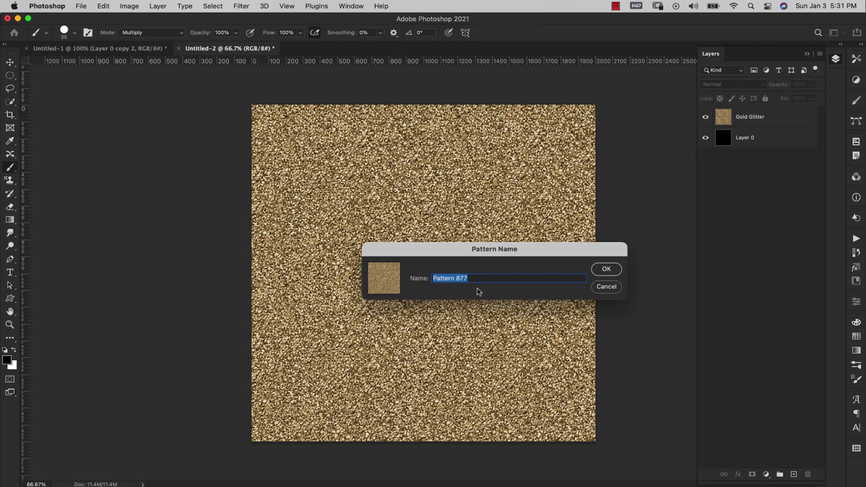
pyautogui.write('Gold Glitter')
pyautogui.click(605, 268)
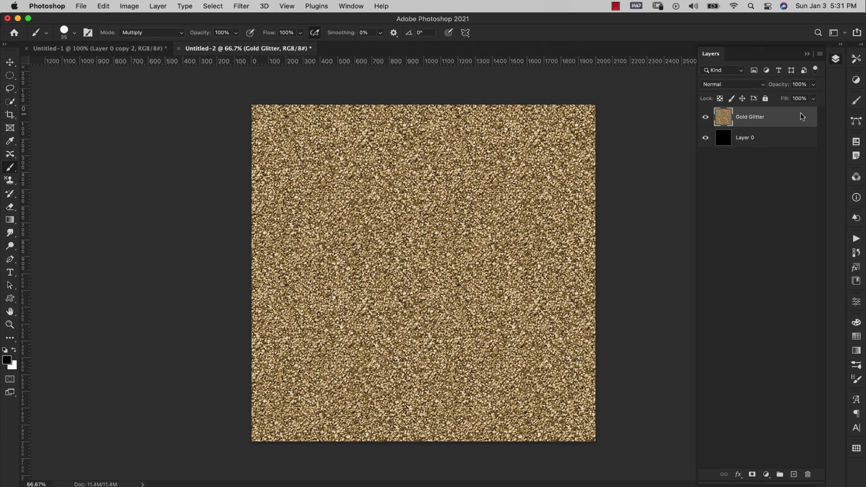
# Apply a Color Overlay to the Gold Glitter layer with blend mode Color, 100% opacity and the pale pink ffcece
pyautogui.click(52, 158)
pyautogui.click(261, 149)
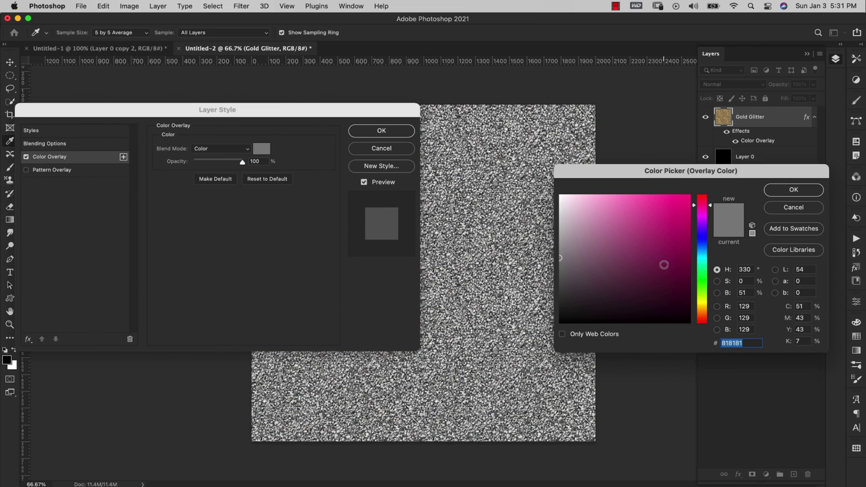
pyautogui.moveTo(663, 261)
pyautogui.mouseDown()
pyautogui.moveTo(574, 202)
pyautogui.moveTo(602, 193)
pyautogui.moveTo(587, 197)
pyautogui.mouseUp()
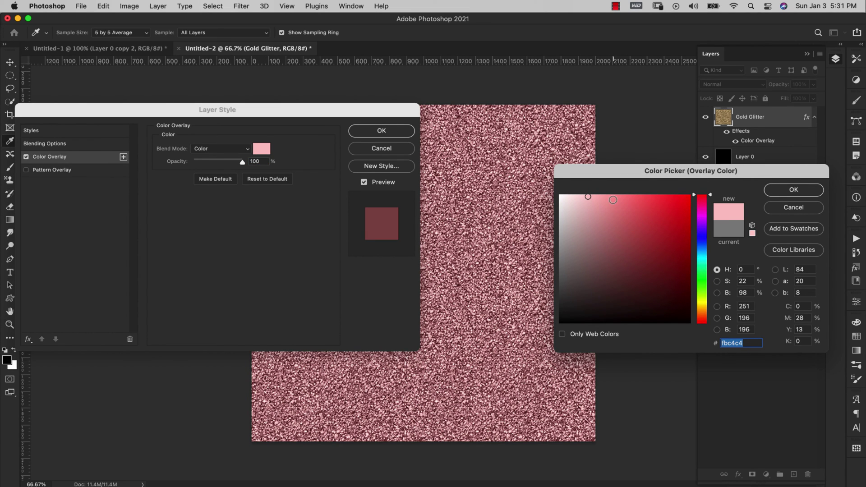
pyautogui.moveTo(586, 194); pyautogui.dragTo(584, 195)
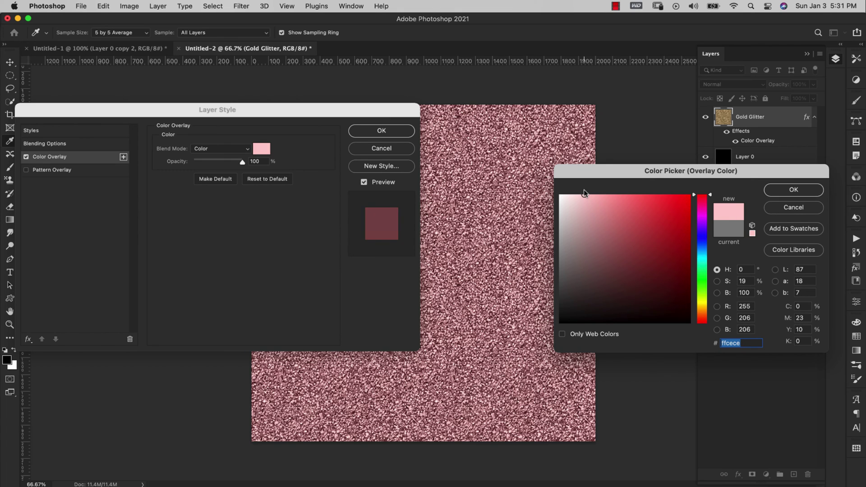
pyautogui.click(795, 189)
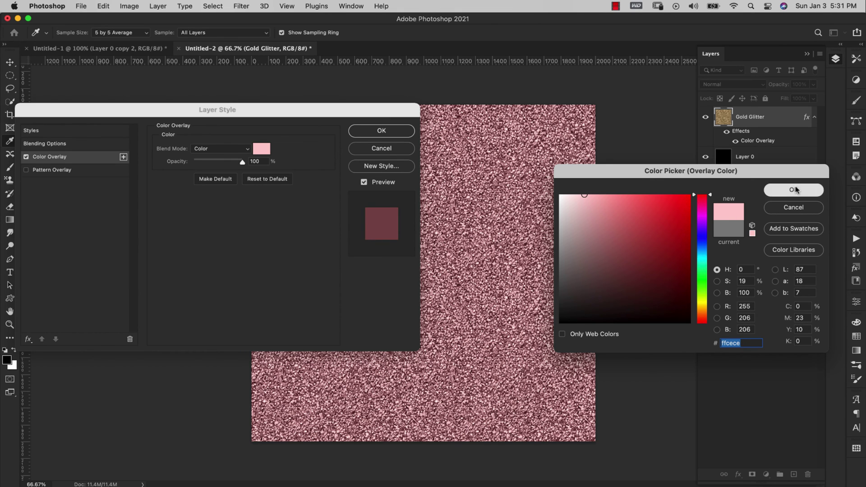
pyautogui.click(371, 131)
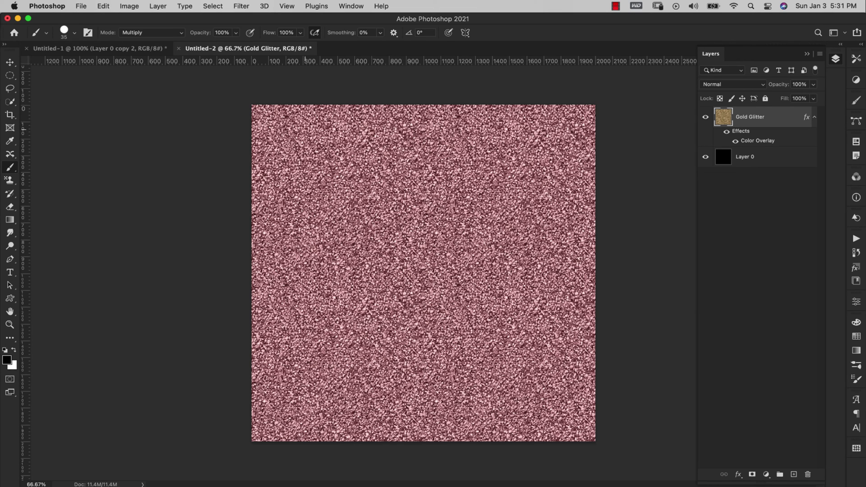
# Define the pink glitter image as a pattern named Rose Gold Glitter
pyautogui.click(103, 6)
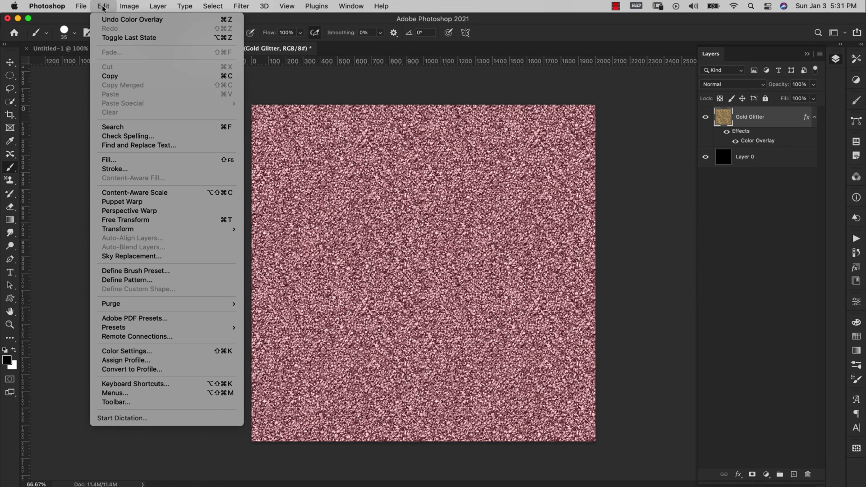
pyautogui.click(123, 280)
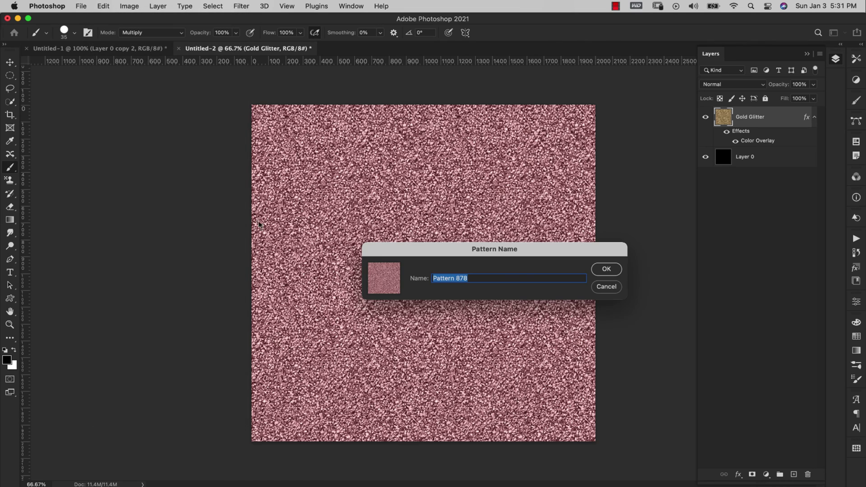
pyautogui.write('Rose Gold Glitter')
pyautogui.click(605, 269)
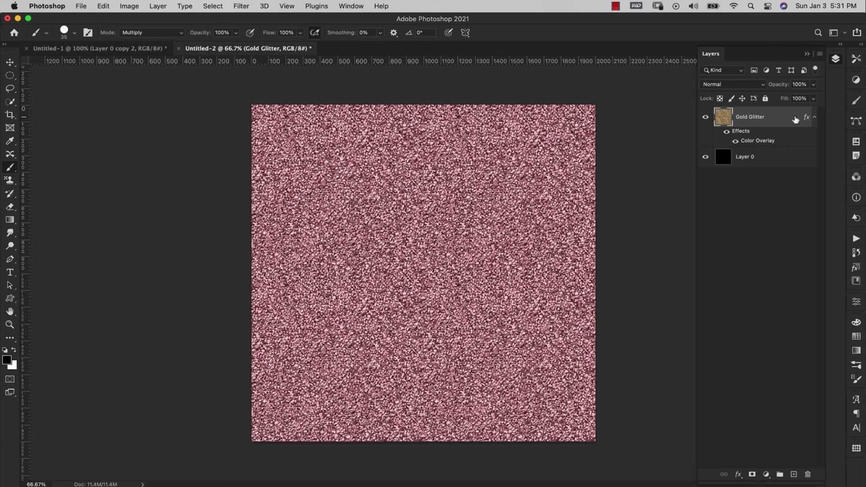
# Delete the Gold Glitter layer and add a new empty layer above the black one
pyautogui.press('Delete')
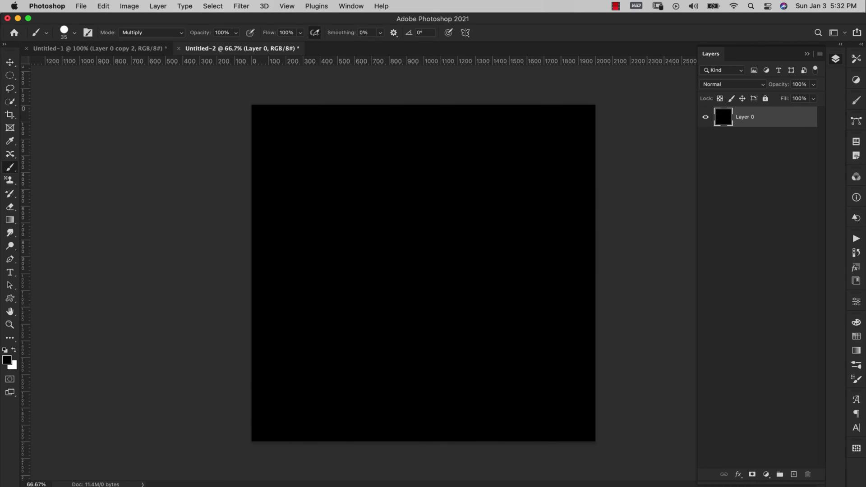
pyautogui.click(793, 475)
# Swap the foreground colour to white, test a brush stroke on the new layer and undo it
pyautogui.press('x')
pyautogui.moveTo(294, 218)
pyautogui.mouseDown()
pyautogui.moveTo(302, 323)
pyautogui.moveTo(481, 254)
pyautogui.mouseUp()
pyautogui.press('super+z')
# Switch to the Pattern Stamp tool and choose the Gold Flake brush preset for it
pyautogui.click(9, 181)
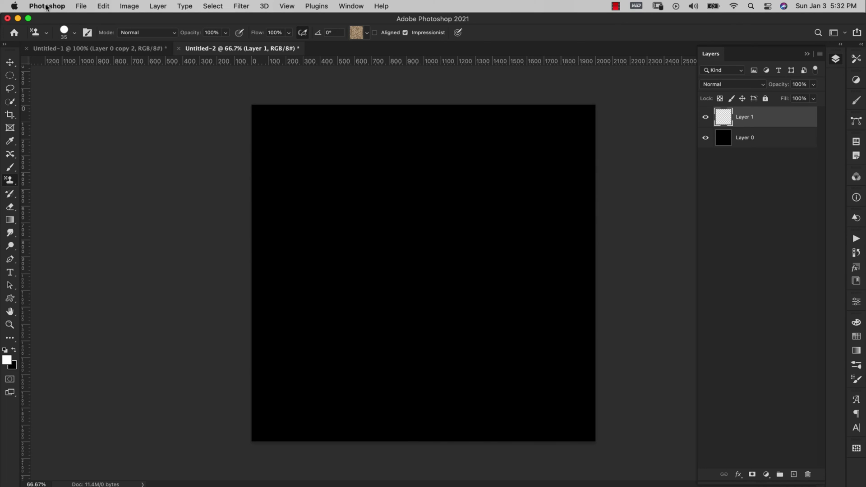
pyautogui.click(74, 34)
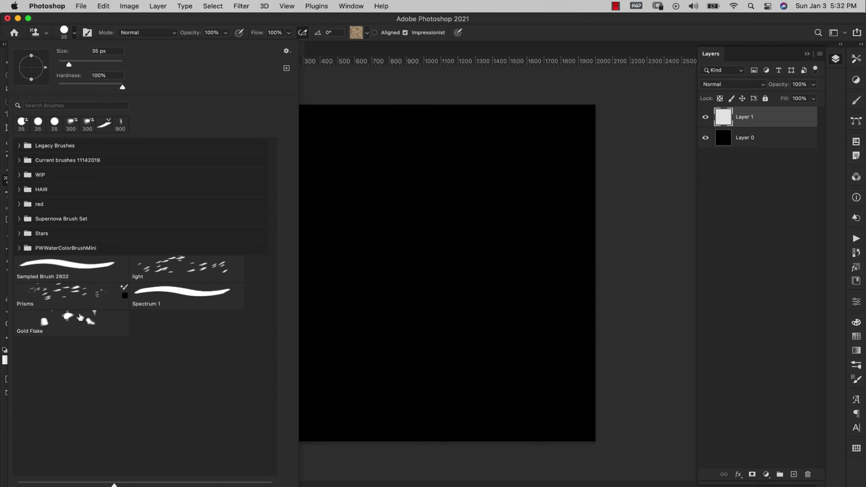
pyautogui.click(73, 322)
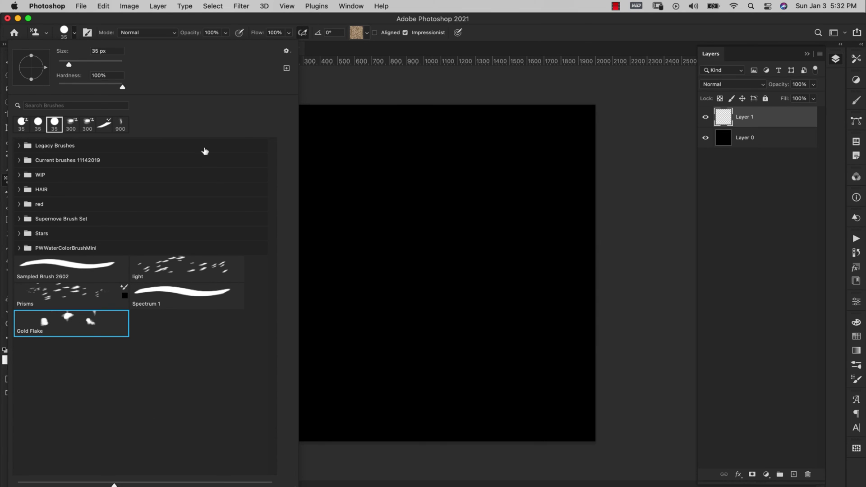
pyautogui.click(356, 53)
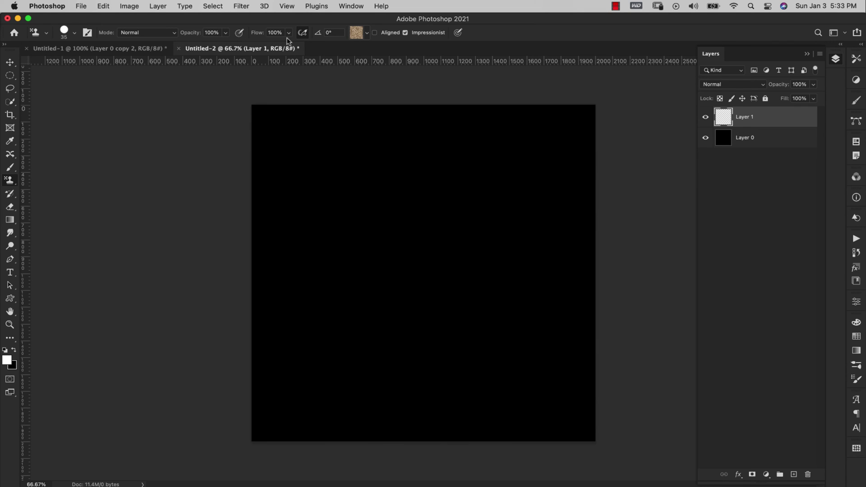
# Choose the gold glitter pattern near the end of the pattern list for the Pattern Stamp tool
pyautogui.click(367, 34)
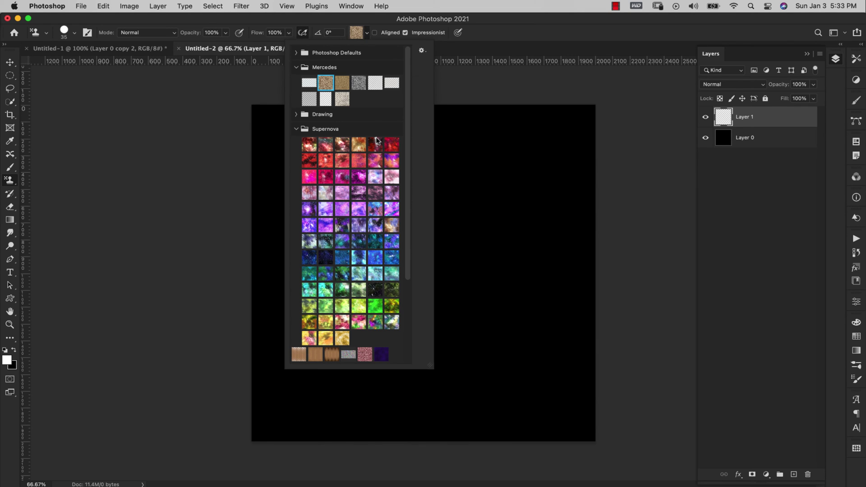
pyautogui.scroll(-5, 356, 191)
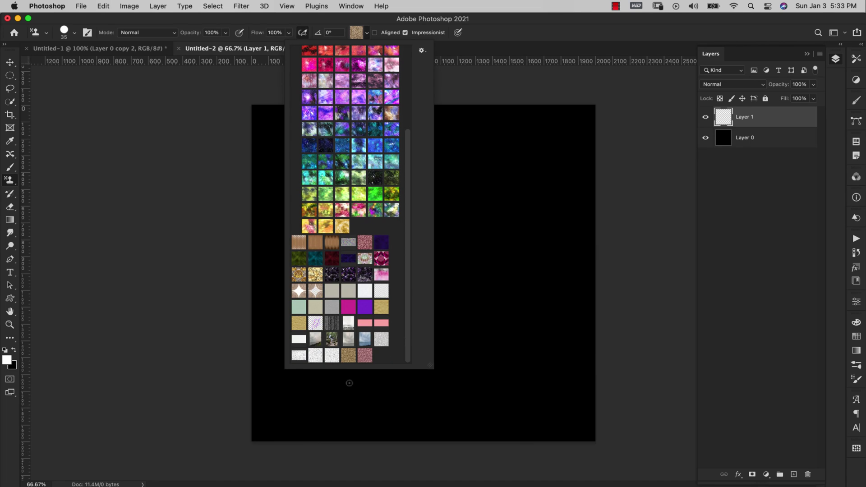
pyautogui.click(348, 355)
pyautogui.click(370, 207)
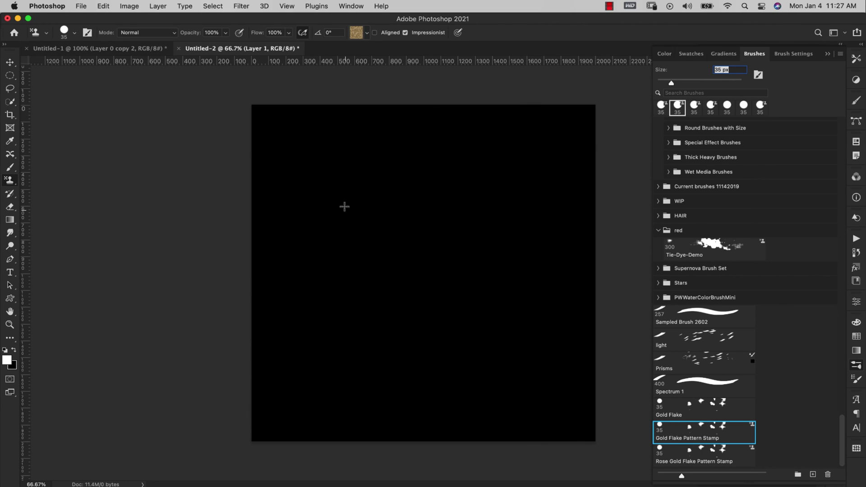
# Compare the Gold Flake Pattern Stamp brush by painting one vertical stroke with Impressionist on and another beside it with Impressionist off
pyautogui.moveTo(305, 122); pyautogui.dragTo(318, 356)
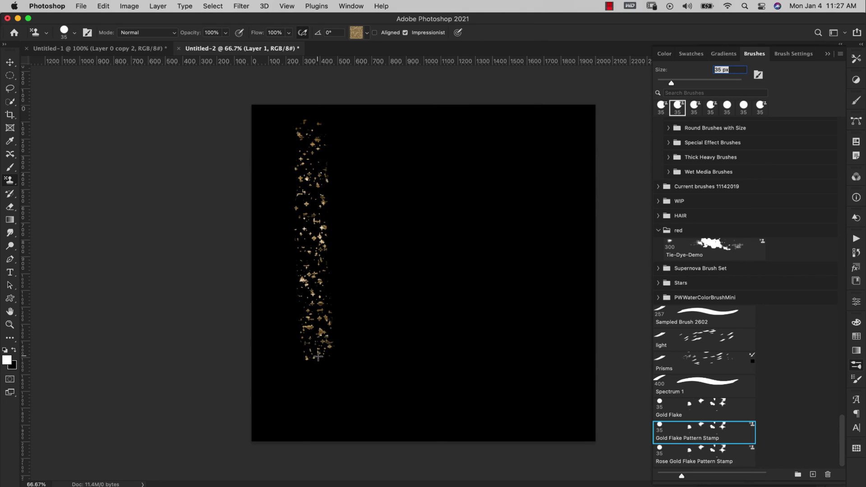
pyautogui.press('z')
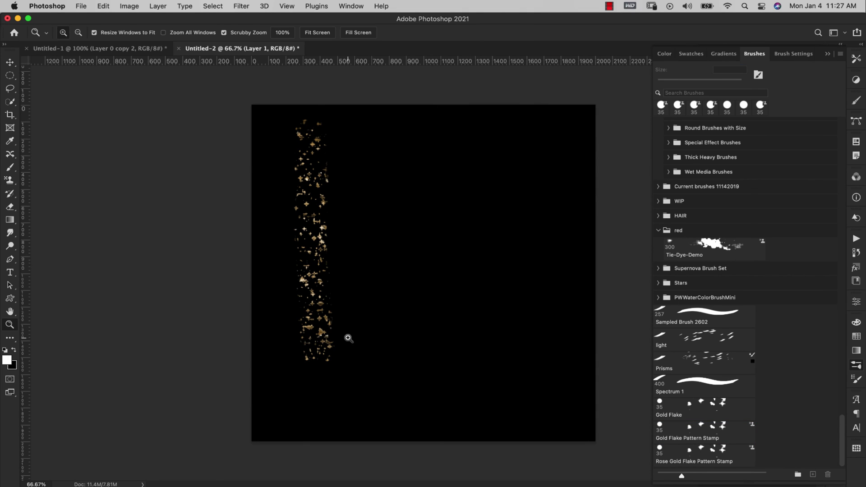
pyautogui.keyDown('alt'); pyautogui.click(323, 252); pyautogui.keyUp('alt')
pyautogui.click(323, 252)
pyautogui.click(323, 252)
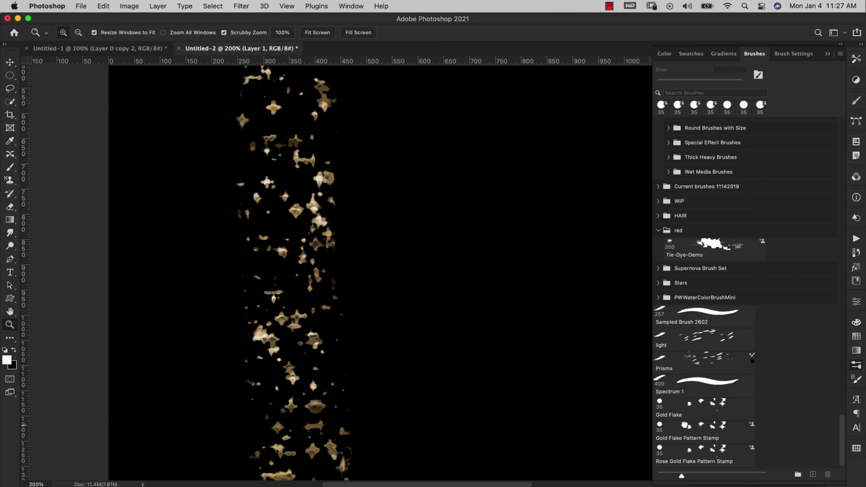
pyautogui.click(679, 428)
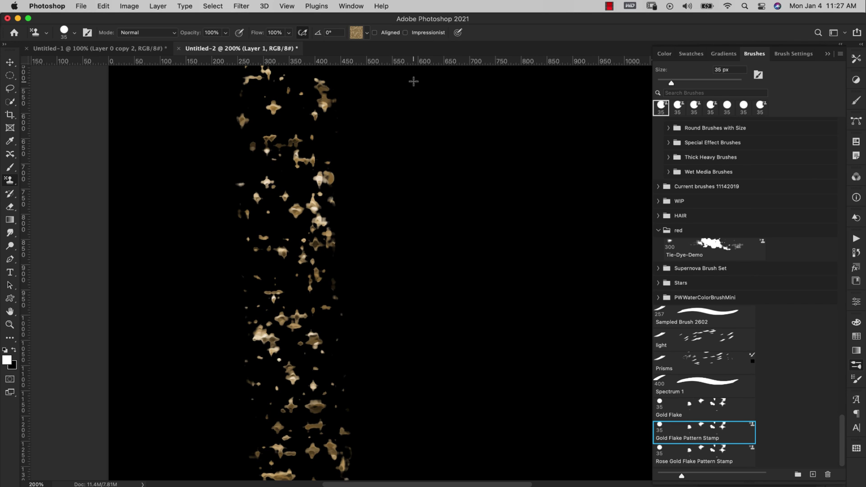
pyautogui.moveTo(412, 81)
pyautogui.mouseDown()
pyautogui.moveTo(398, 199)
pyautogui.moveTo(406, 334)
pyautogui.moveTo(392, 396)
pyautogui.moveTo(398, 445)
pyautogui.mouseUp()
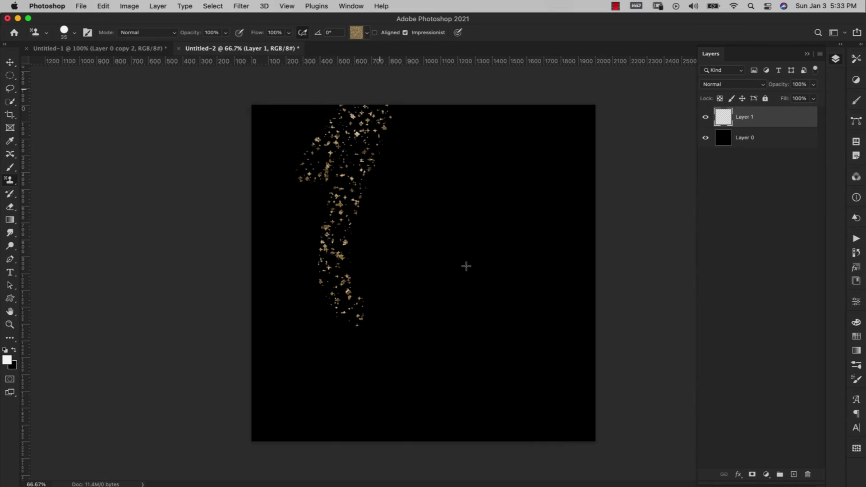
# Try out several winding gold glitter strokes across the black canvas and undo them all
pyautogui.moveTo(466, 266)
pyautogui.mouseDown()
pyautogui.moveTo(544, 337)
pyautogui.moveTo(550, 410)
pyautogui.mouseUp()
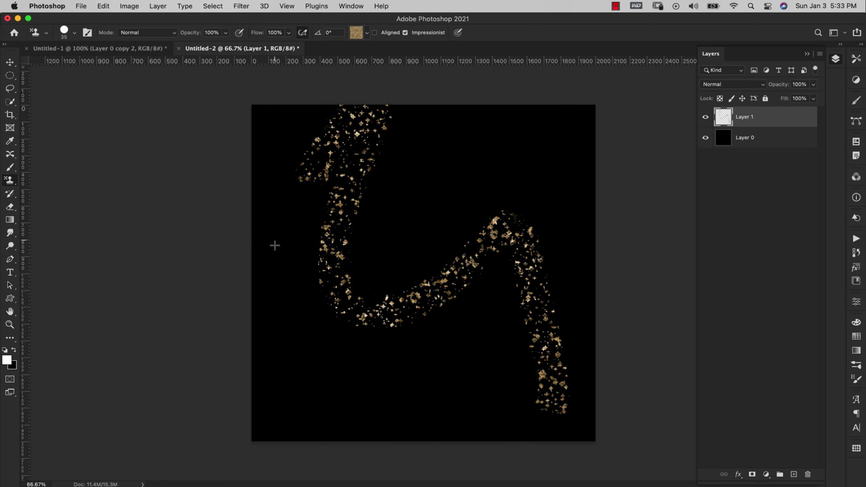
pyautogui.moveTo(275, 245)
pyautogui.mouseDown()
pyautogui.moveTo(322, 334)
pyautogui.moveTo(311, 408)
pyautogui.mouseUp()
pyautogui.moveTo(479, 132); pyautogui.dragTo(571, 211)
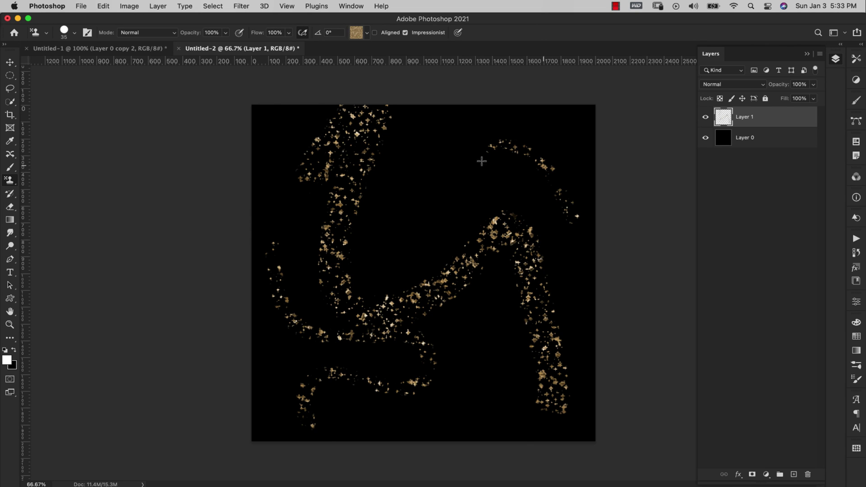
pyautogui.moveTo(481, 161)
pyautogui.mouseDown()
pyautogui.moveTo(391, 237)
pyautogui.moveTo(361, 312)
pyautogui.mouseUp()
pyautogui.press('super+z')
pyautogui.press('super+z')
pyautogui.press('super+z')
pyautogui.press('super+z')
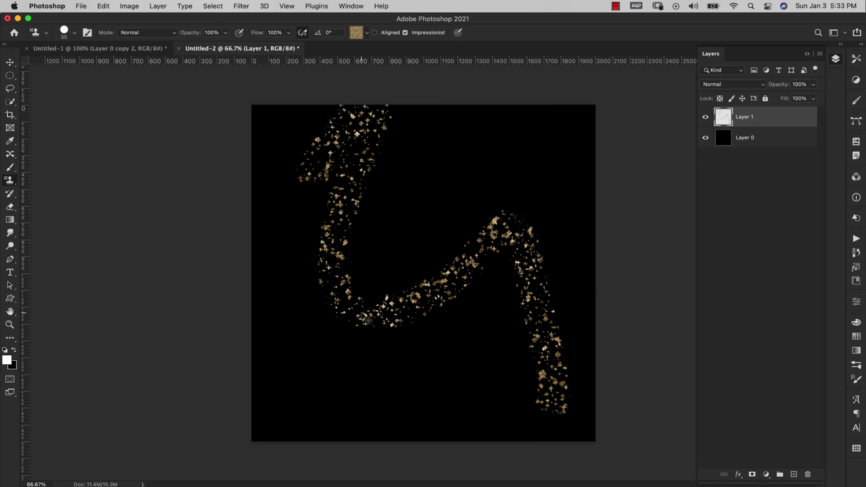
# Paint one long gold glitter zigzag stroke from the canvas's upper right down to its lower left corner
pyautogui.moveTo(403, 118)
pyautogui.mouseDown()
pyautogui.moveTo(424, 159)
pyautogui.moveTo(291, 273)
pyautogui.moveTo(282, 428)
pyautogui.mouseUp()
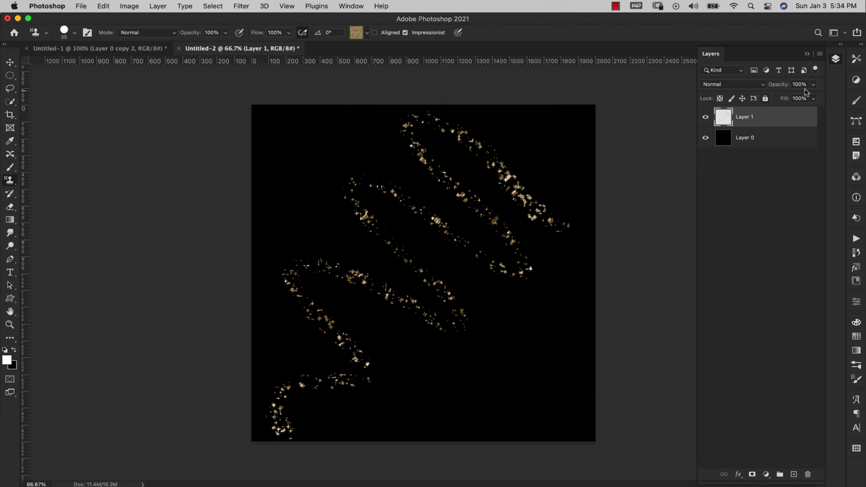
# Save the current brush as a new preset named Gold Flake Pattern Stamp, capturing its size and including tool settings and pattern
pyautogui.click(857, 367)
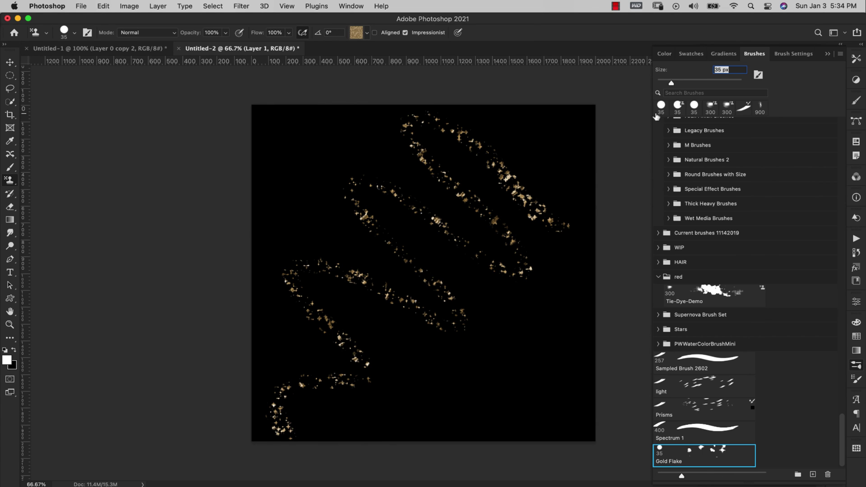
pyautogui.click(841, 55)
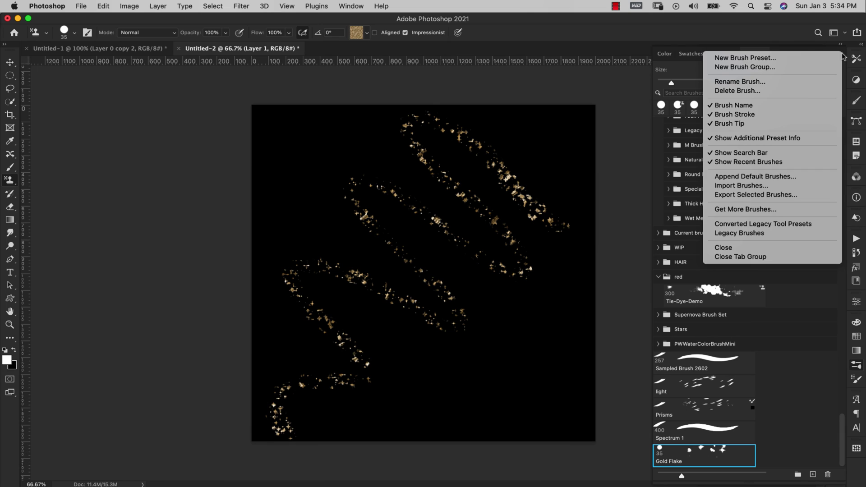
pyautogui.click(753, 59)
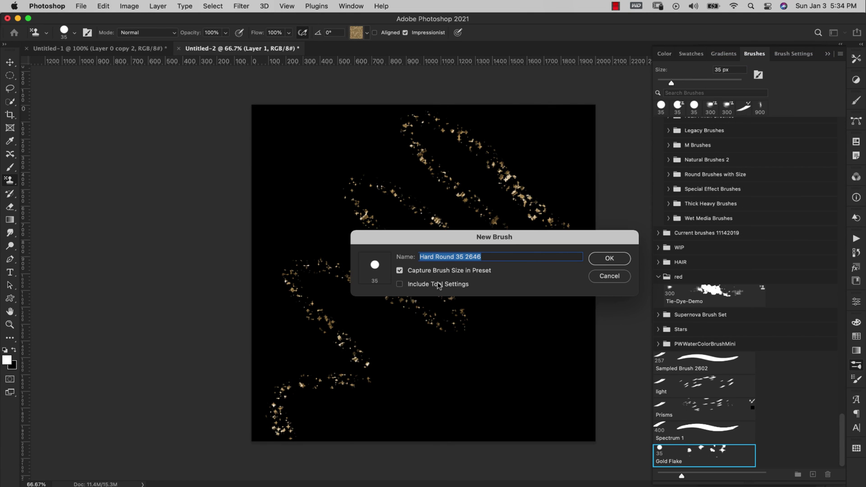
pyautogui.click(400, 285)
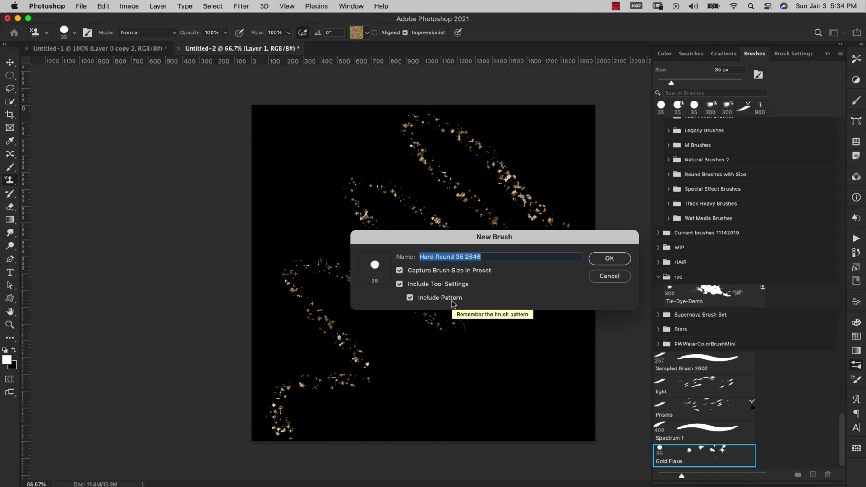
pyautogui.moveTo(507, 256); pyautogui.dragTo(415, 255)
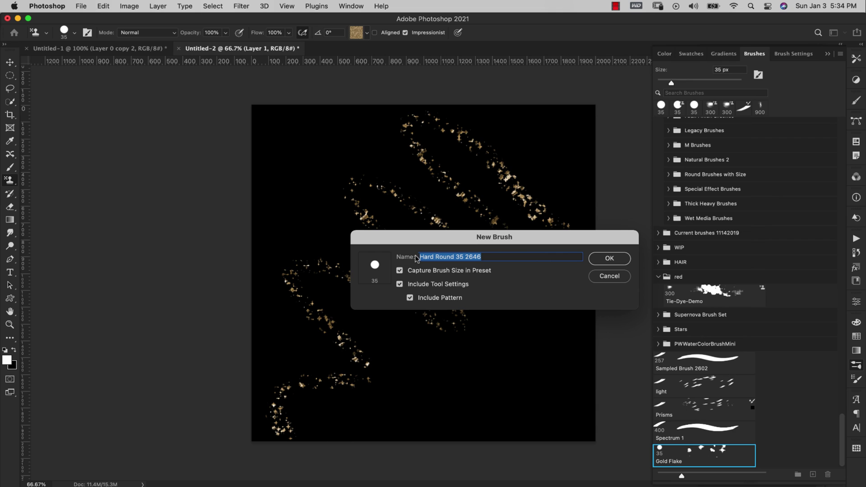
pyautogui.write('Gold Flake Pattern Stamp')
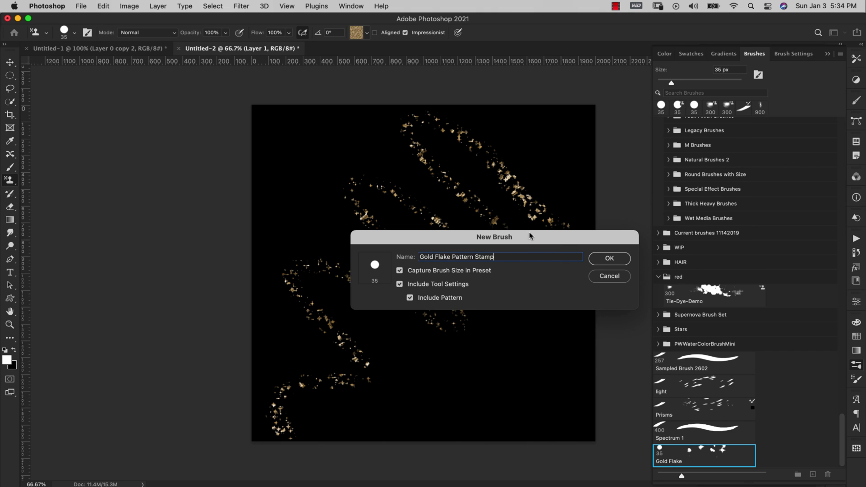
pyautogui.click(621, 260)
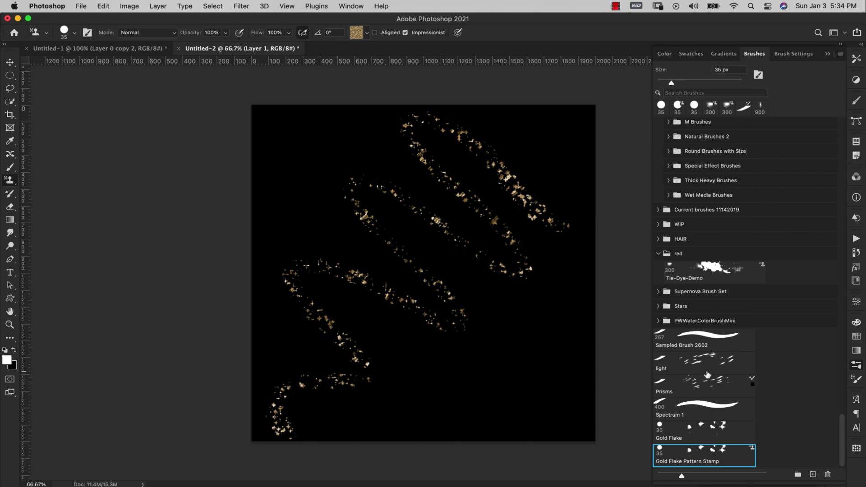
# Switch the Pattern Stamp tool to the rose gold glitter pattern and paint a zigzag of pink flakes over the gold ones
pyautogui.click(367, 34)
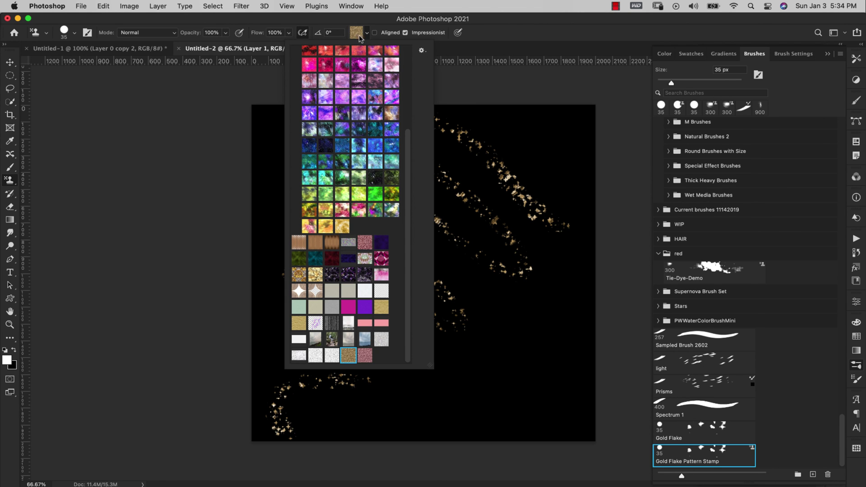
pyautogui.click(364, 356)
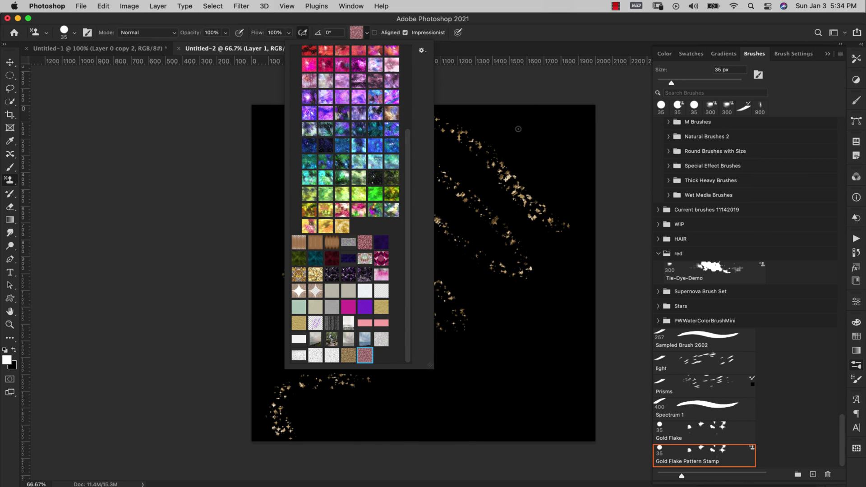
pyautogui.click(467, 184)
pyautogui.moveTo(356, 133); pyautogui.dragTo(478, 200)
pyautogui.moveTo(300, 159)
pyautogui.mouseDown()
pyautogui.moveTo(335, 214)
pyautogui.moveTo(470, 292)
pyautogui.moveTo(471, 371)
pyautogui.moveTo(388, 271)
pyautogui.moveTo(313, 221)
pyautogui.moveTo(344, 289)
pyautogui.moveTo(452, 359)
pyautogui.moveTo(385, 365)
pyautogui.moveTo(285, 316)
pyautogui.moveTo(379, 397)
pyautogui.moveTo(276, 389)
pyautogui.moveTo(311, 454)
pyautogui.mouseUp()
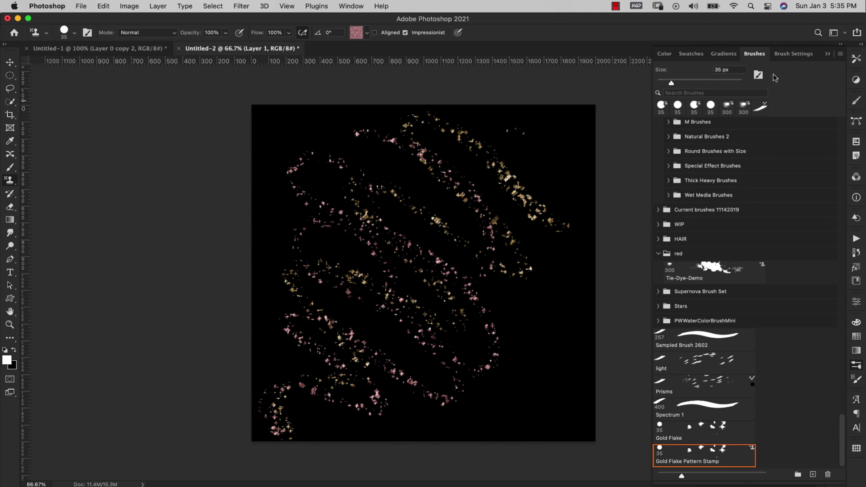
# Save the current brush as a new preset named Rose Gold Flake Pattern Stamp, capturing its size and including tool settings and pattern
pyautogui.click(839, 54)
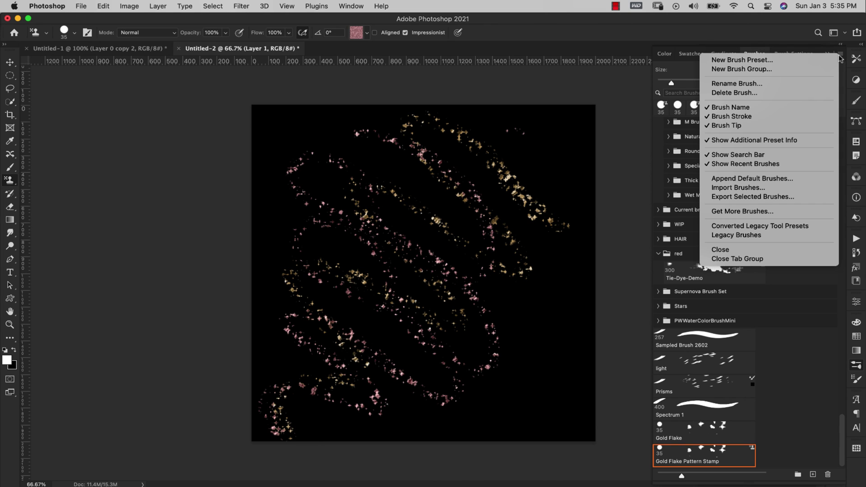
pyautogui.click(741, 59)
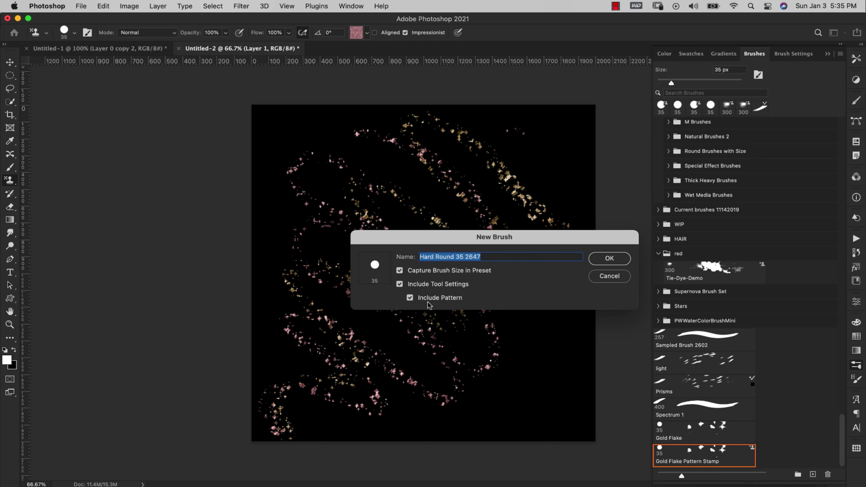
pyautogui.write('Rose Gold Flake Pattern Stamp')
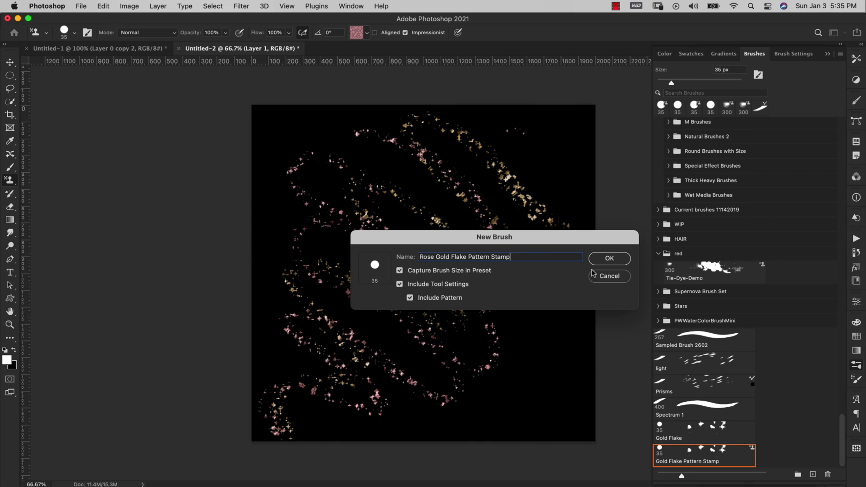
pyautogui.click(608, 259)
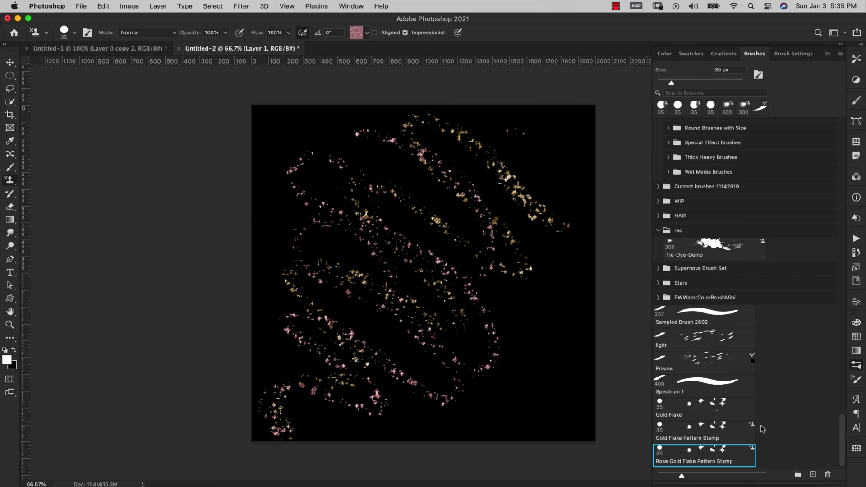
# Switch to the regular Brush tool and undo the gold and rose gold zigzags to clear the black canvas
pyautogui.click(9, 168)
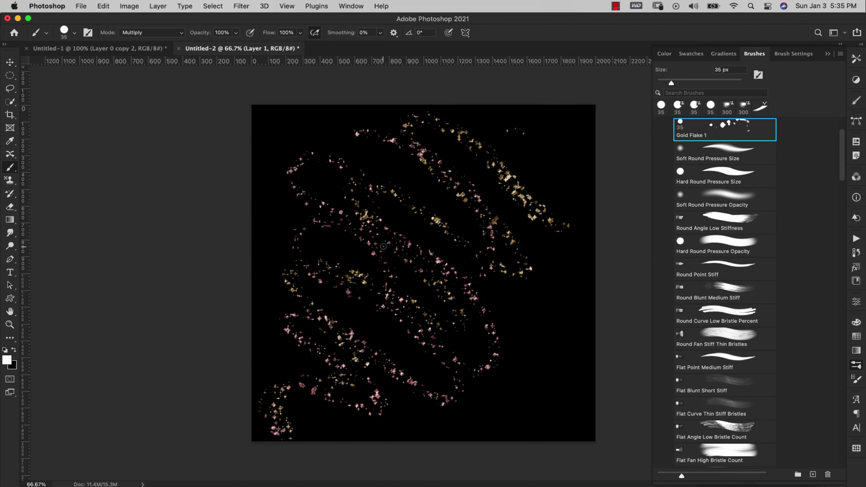
pyautogui.press('super+z')
pyautogui.press('super+z')
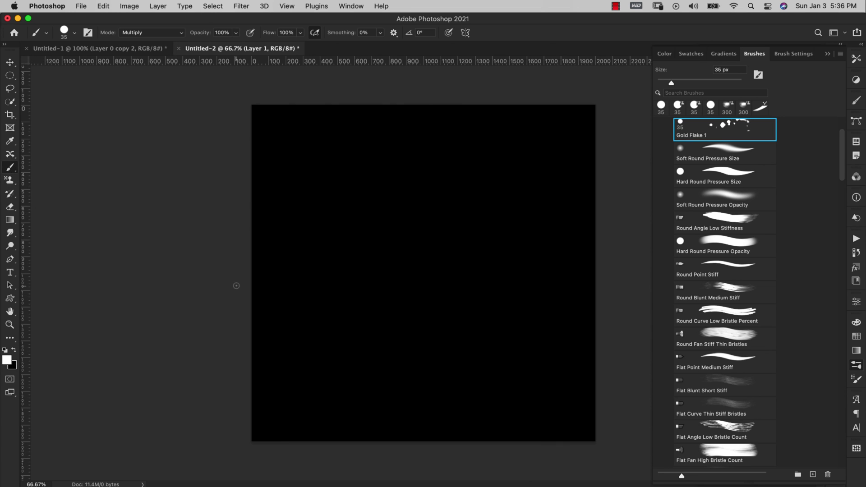
# Try a dense white flake stroke and undo it, and paint a sparser white flake zigzag down the canvas's left half
pyautogui.moveTo(318, 198)
pyautogui.mouseDown()
pyautogui.moveTo(338, 186)
pyautogui.moveTo(446, 137)
pyautogui.moveTo(323, 347)
pyautogui.moveTo(490, 287)
pyautogui.moveTo(501, 427)
pyautogui.mouseUp()
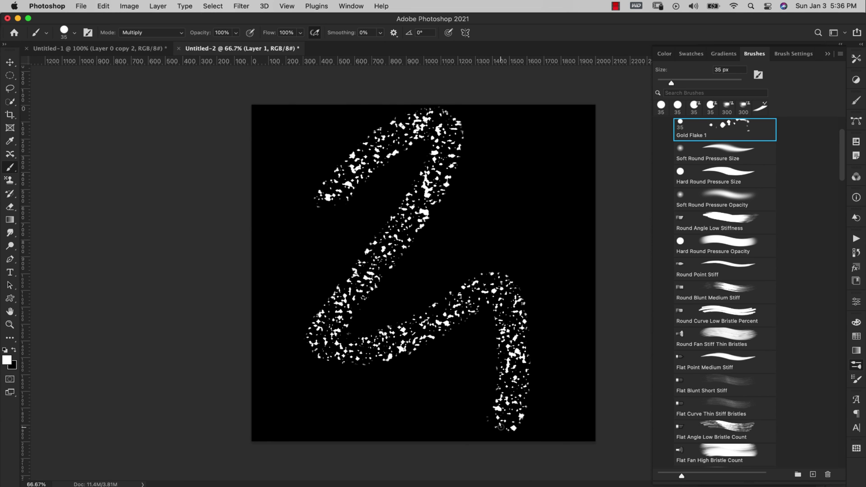
pyautogui.press('super+z')
pyautogui.click(321, 164)
pyautogui.keyDown('shift'); pyautogui.click(413, 252); pyautogui.keyUp('shift')
pyautogui.click(292, 199)
pyautogui.keyDown('shift'); pyautogui.click(402, 255); pyautogui.keyUp('shift')
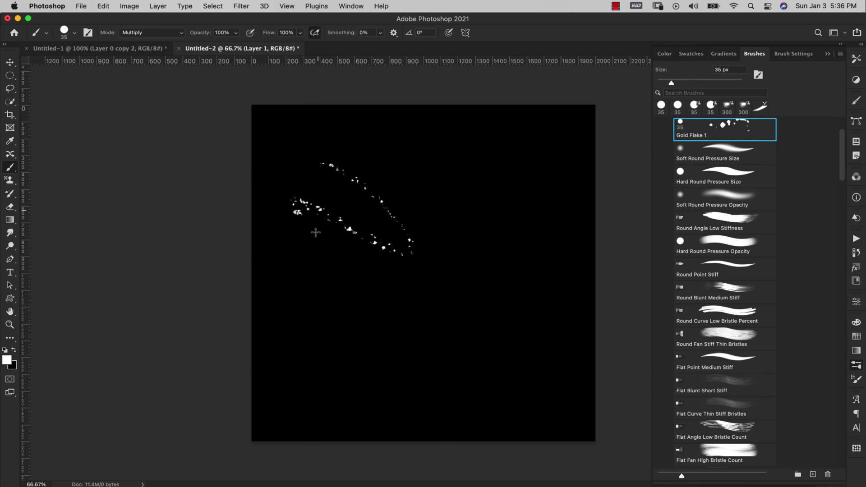
pyautogui.click(315, 232)
pyautogui.keyDown('shift'); pyautogui.click(435, 361); pyautogui.keyUp('shift')
pyautogui.keyDown('shift'); pyautogui.click(276, 316); pyautogui.keyUp('shift')
pyautogui.keyDown('shift'); pyautogui.click(363, 412); pyautogui.keyUp('shift')
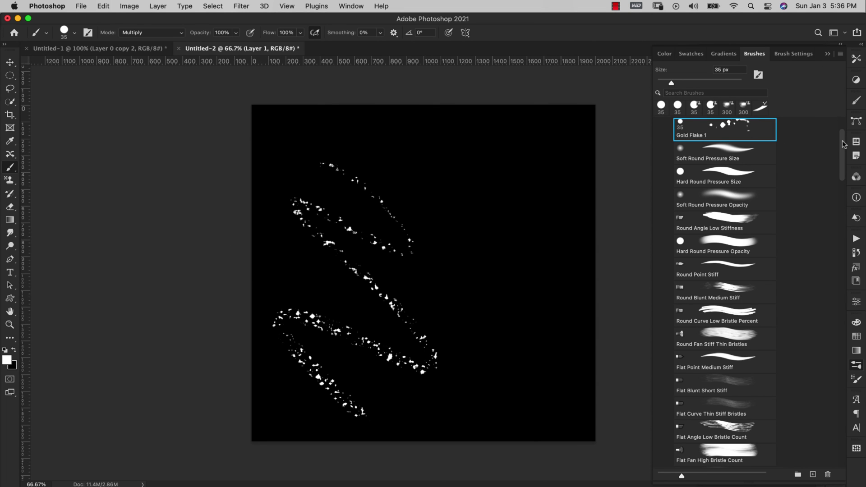
# Paint a gold zigzag with the Gold Flake Pattern Stamp preset and a pink zigzag over it with the Rose Gold Flake Pattern Stamp preset
pyautogui.moveTo(841, 143)
pyautogui.mouseDown()
pyautogui.moveTo(846, 383)
pyautogui.moveTo(863, 462)
pyautogui.mouseUp()
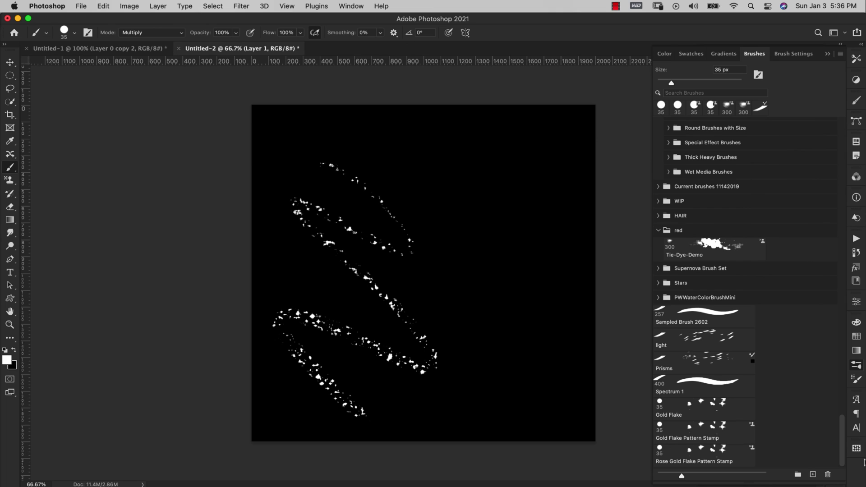
pyautogui.click(705, 433)
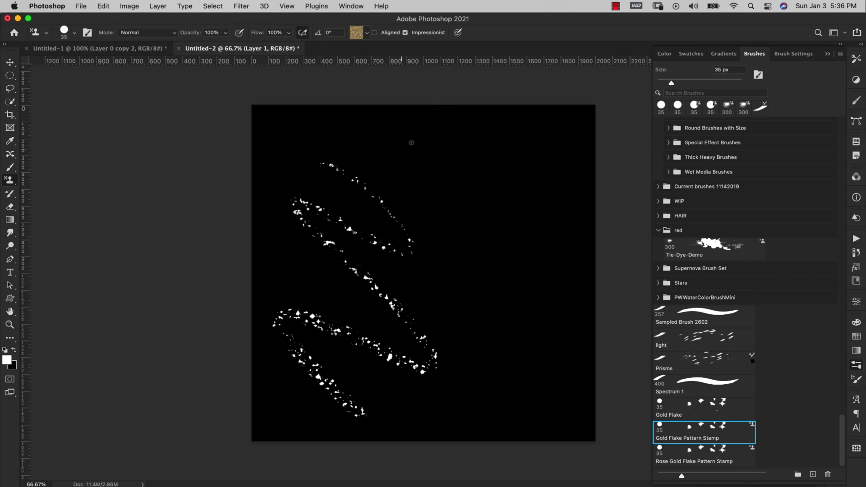
pyautogui.moveTo(437, 131); pyautogui.dragTo(508, 222)
pyautogui.moveTo(365, 147)
pyautogui.mouseDown()
pyautogui.moveTo(440, 227)
pyautogui.moveTo(514, 348)
pyautogui.mouseUp()
pyautogui.moveTo(324, 226)
pyautogui.mouseDown()
pyautogui.moveTo(457, 363)
pyautogui.moveTo(374, 396)
pyautogui.mouseUp()
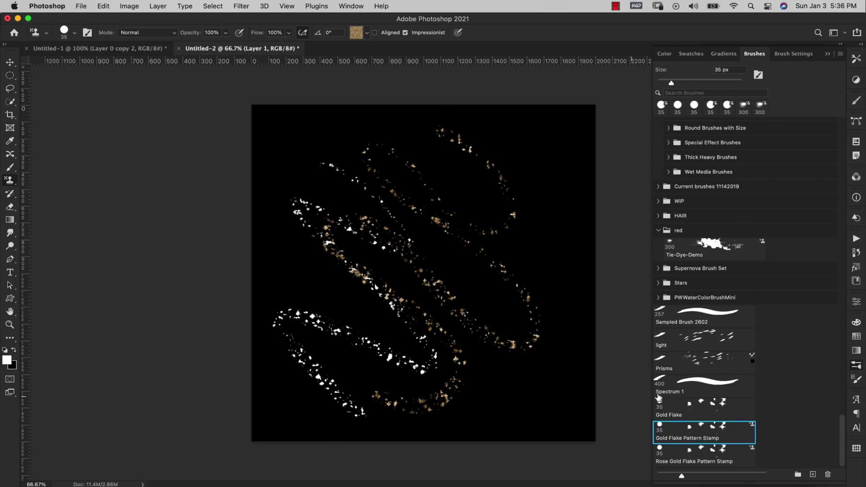
pyautogui.click(707, 455)
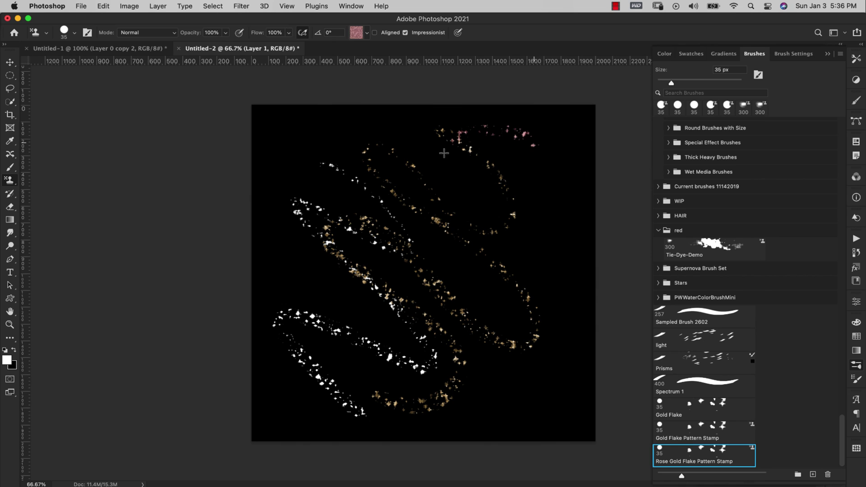
pyautogui.moveTo(444, 154)
pyautogui.mouseDown()
pyautogui.moveTo(414, 167)
pyautogui.moveTo(410, 423)
pyautogui.mouseUp()
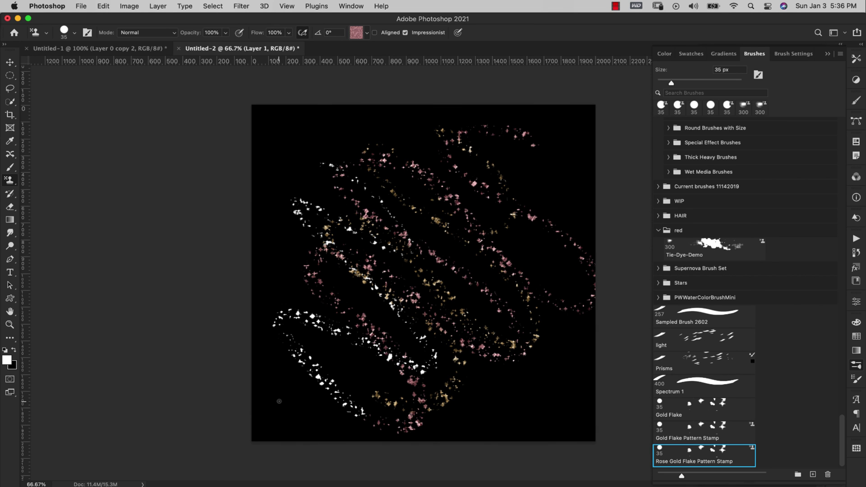